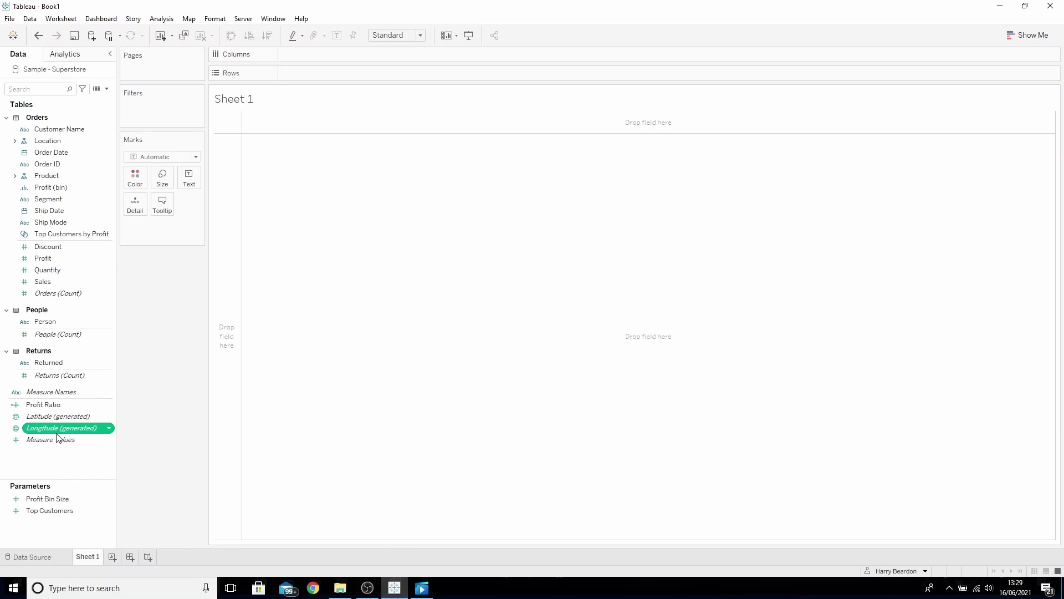
Find the Order Date field and place it on Columns as the discrete MONTH(Order Date)
left_click(41, 89)
type("ord")
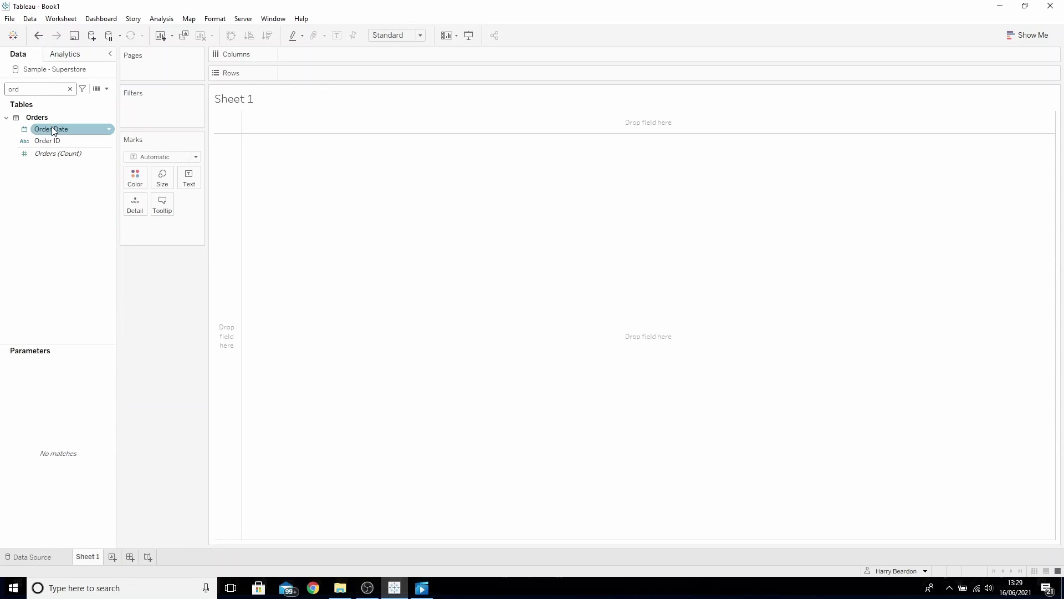
left_click(53, 129)
left_click_drag(52, 130, 311, 52)
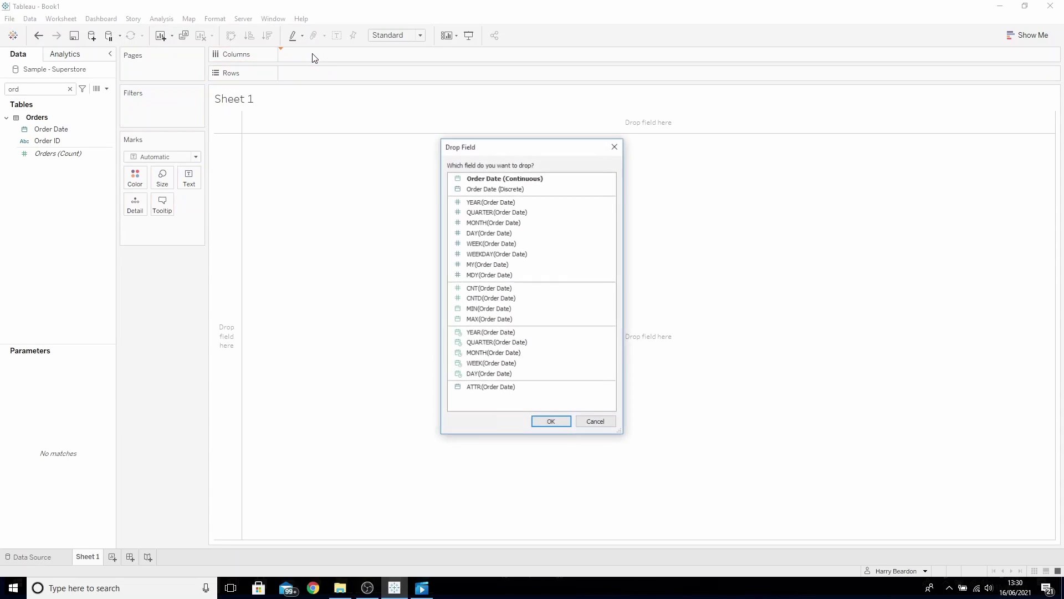
left_click(493, 222)
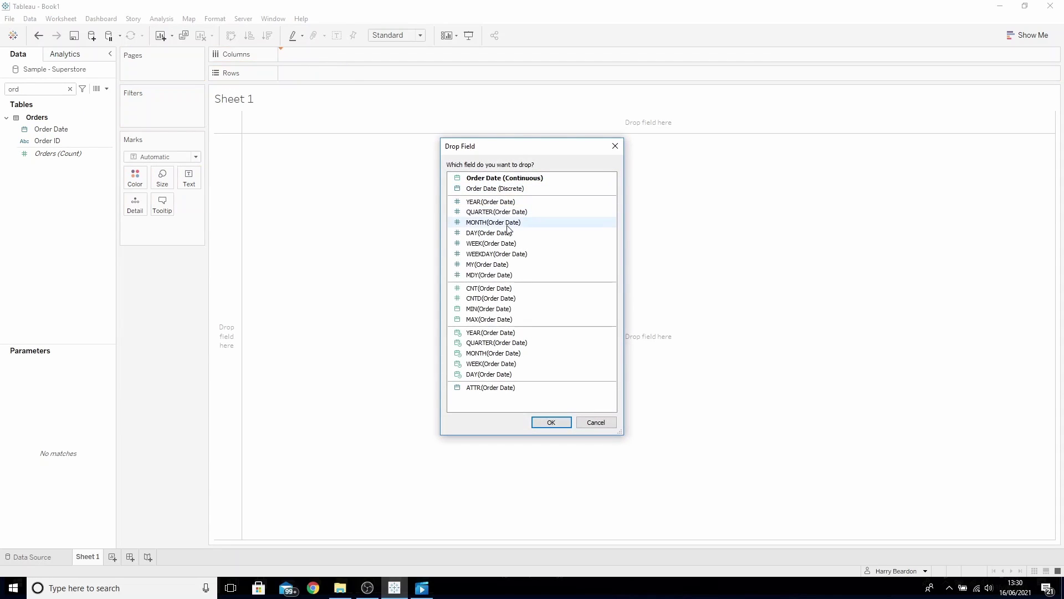
left_click(556, 424)
Find the Region field by searching "reg" and add it to Rows
left_click(46, 88)
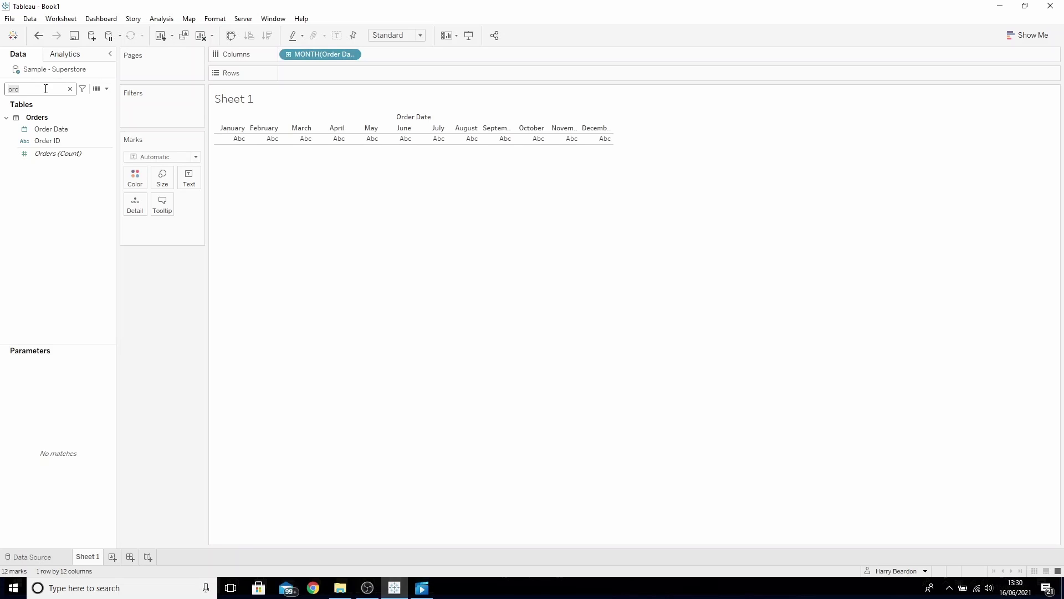
key("BackSpace")
key("BackSpace")
key("BackSpace")
type("reg")
left_click_drag(56, 151, 305, 76)
Find the Sales field and add it to Rows after Region, with the mark type set to Line
left_click(34, 91)
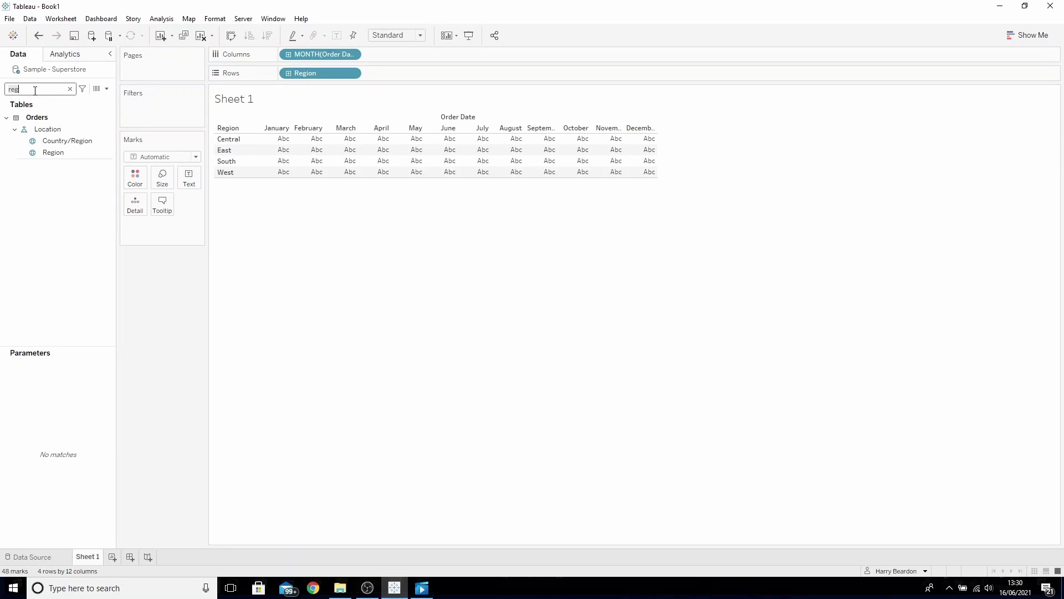
key("BackSpace")
key("BackSpace")
key("BackSpace")
type("sa")
left_click_drag(42, 136, 385, 70)
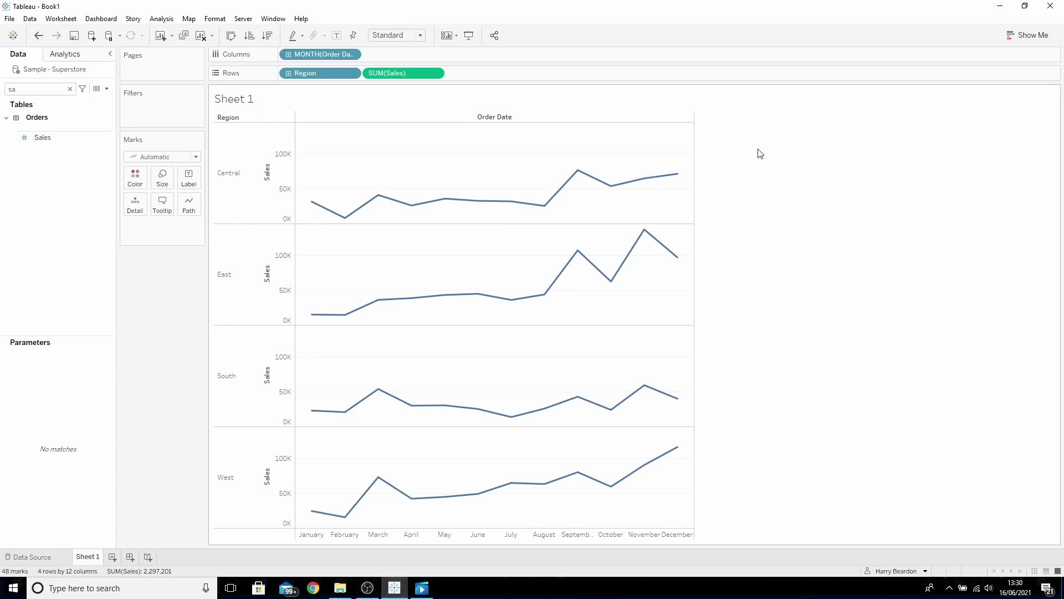
left_click(164, 159)
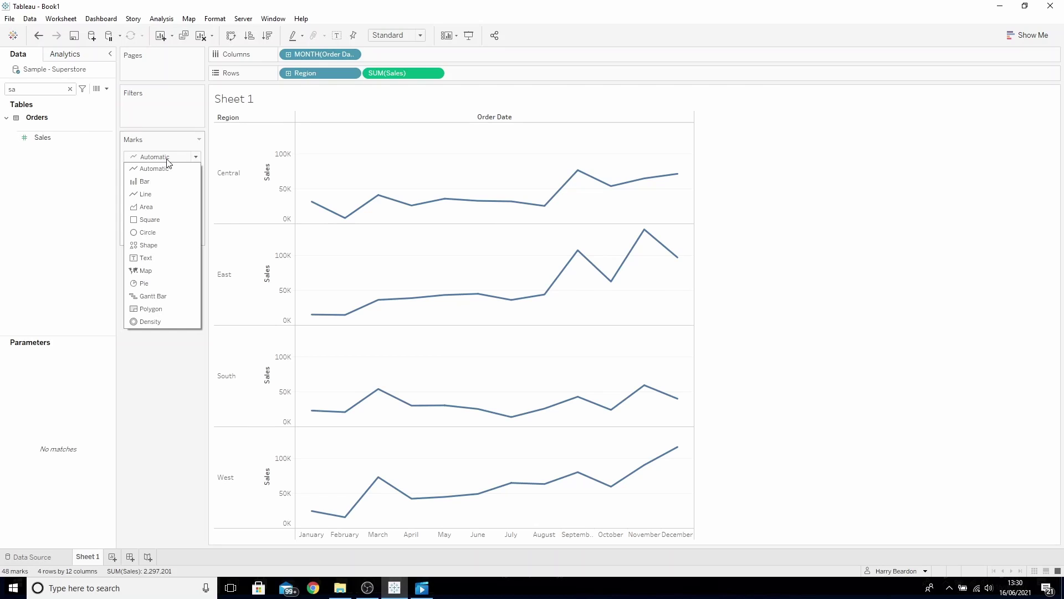
left_click(165, 192)
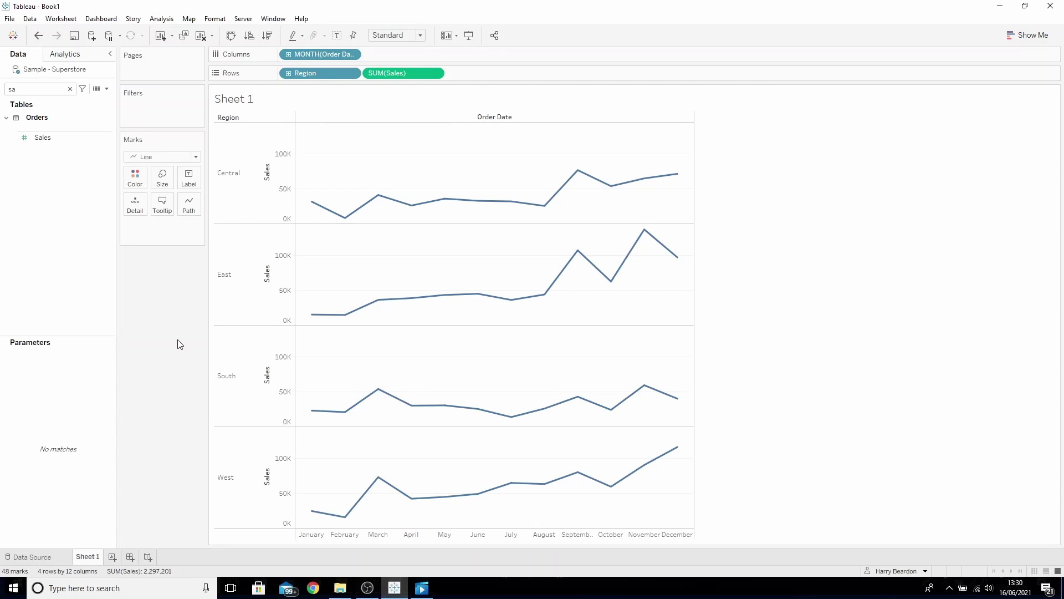
Start a new calculated field named WINDOW_MAX
left_click(107, 89)
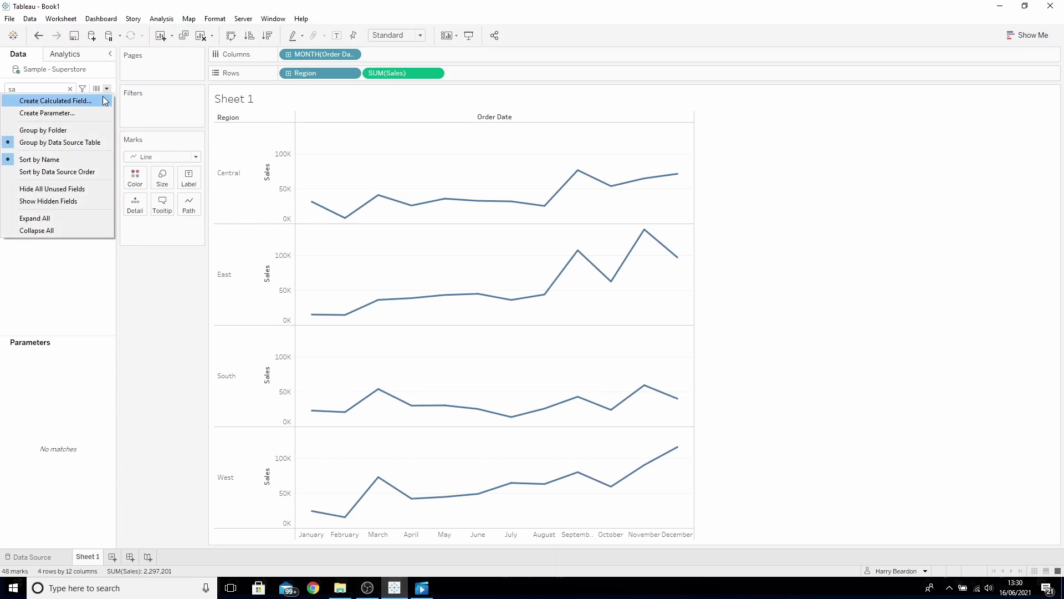
left_click(103, 101)
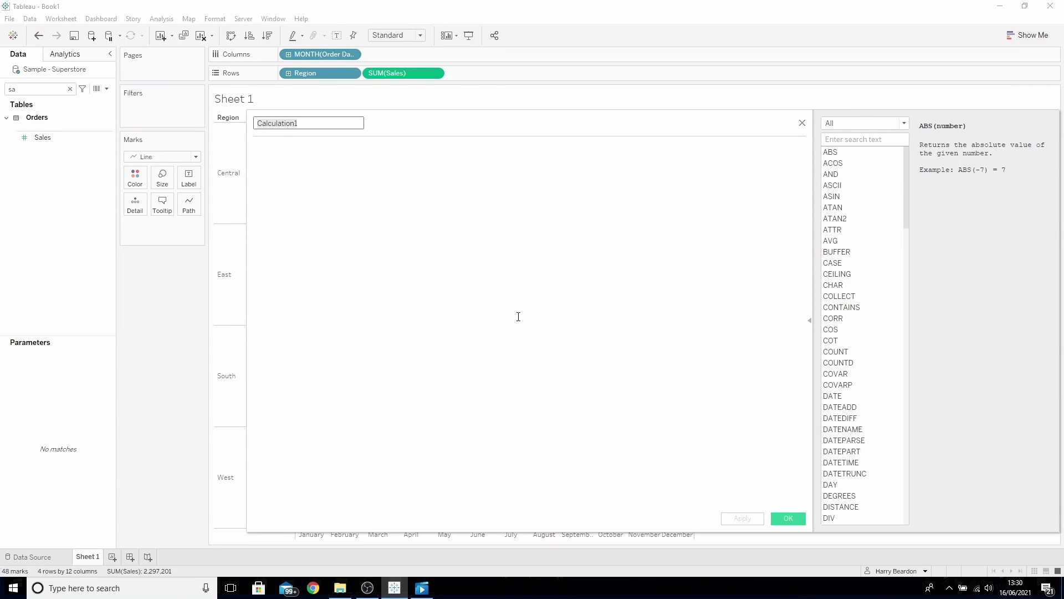
type("WINDOW_MAX")
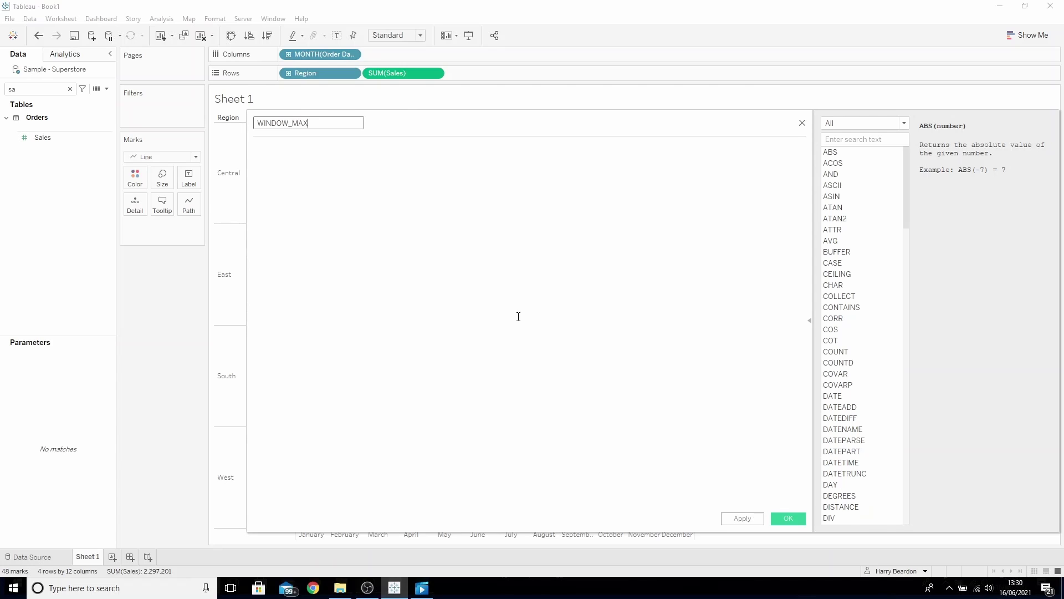
Enter the formula WINDOW_MAX(SUM([Sales])) and save the calculated field
left_click(520, 308)
type("WINDOW_MAX")
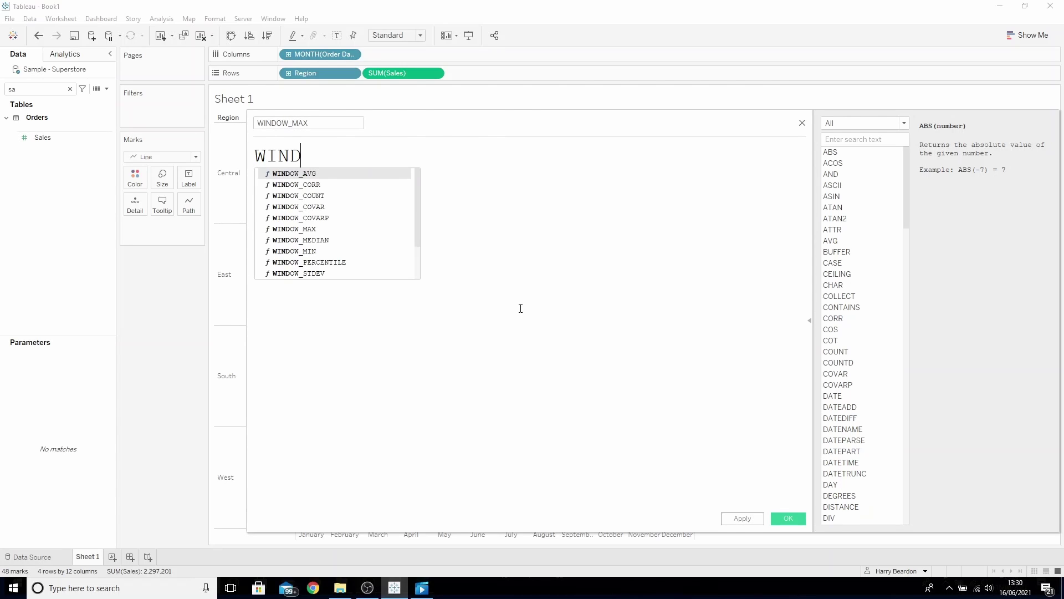
key("Down")
key("Down")
key("Down")
key("Down")
key("Down")
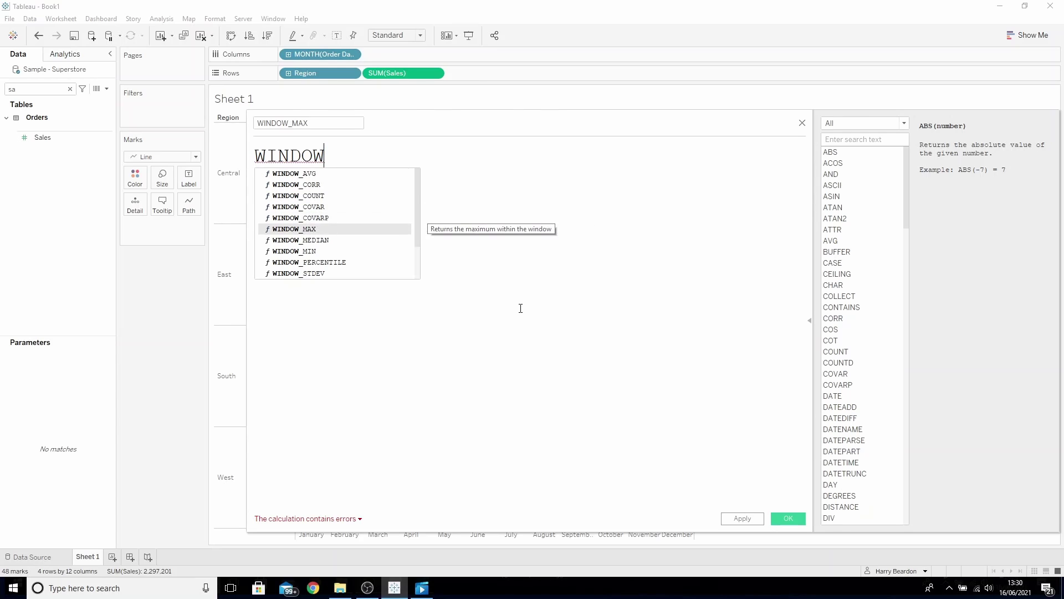
key("Return")
type("SU")
key("Down")
key("Return")
type("SAL))")
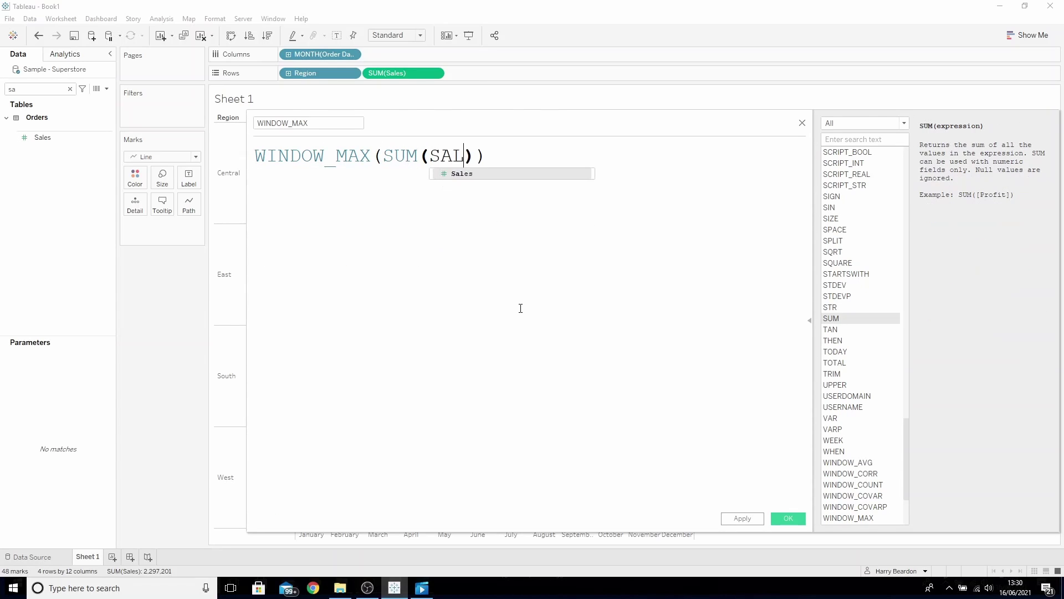
key("Return")
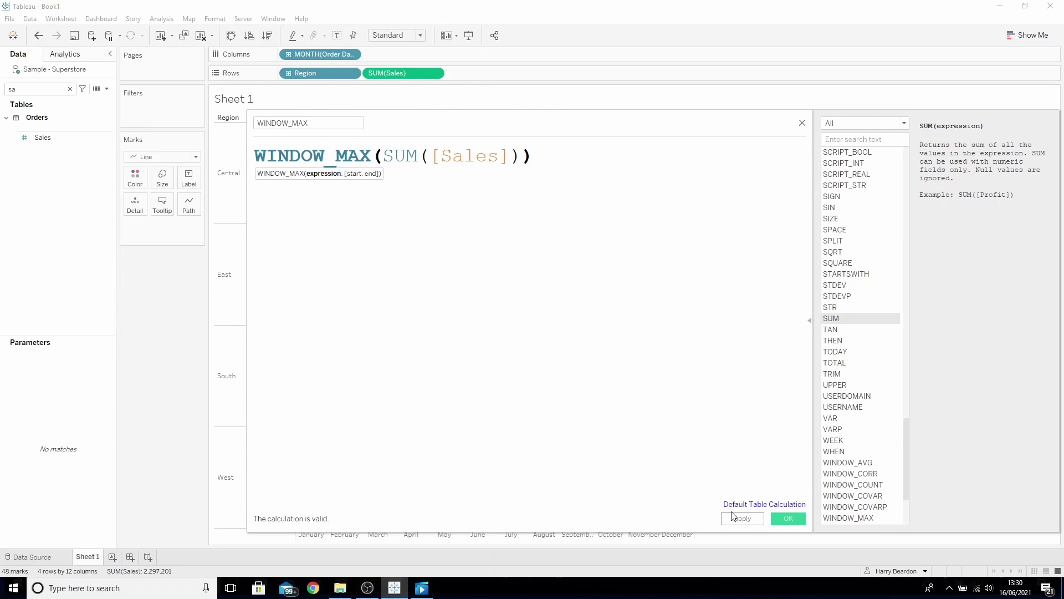
left_click(789, 518)
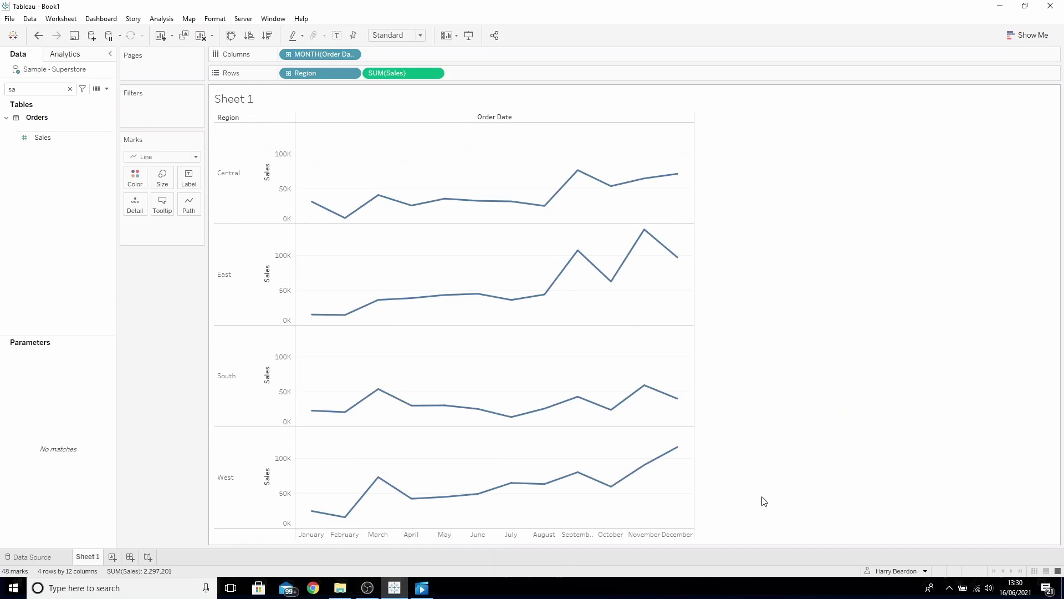
Clear the field search, duplicate the WINDOW_MAX field and open the copy for editing, renaming it WINDOW_MIN
left_click(70, 89)
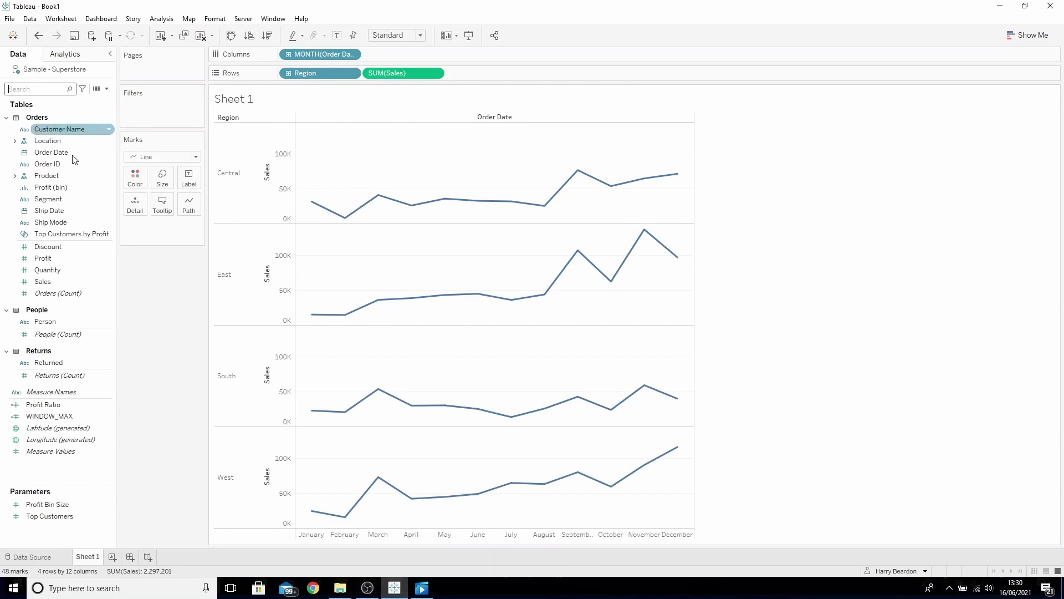
right_click(71, 417)
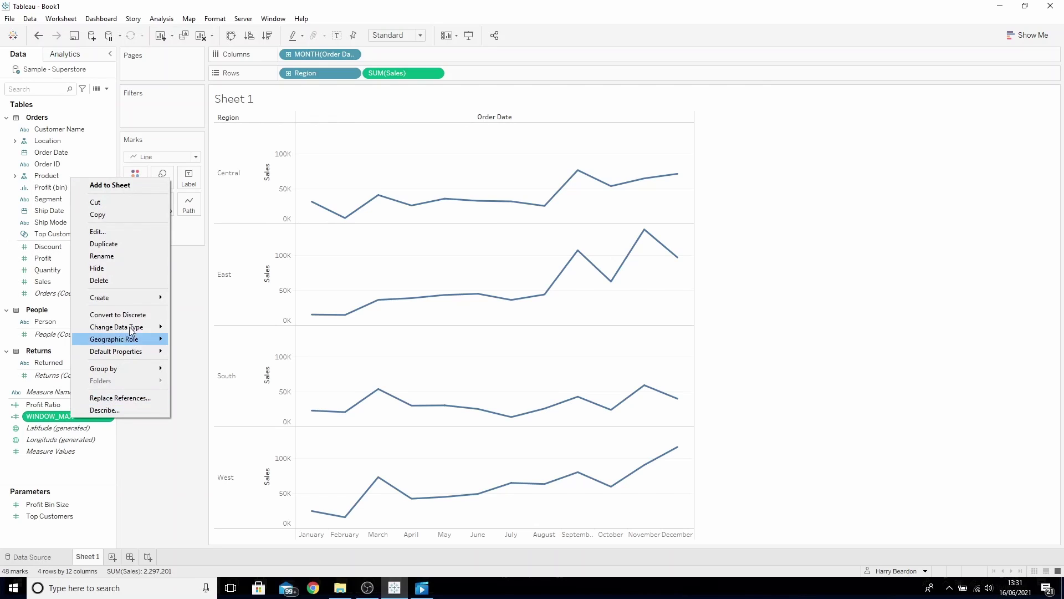
left_click(134, 245)
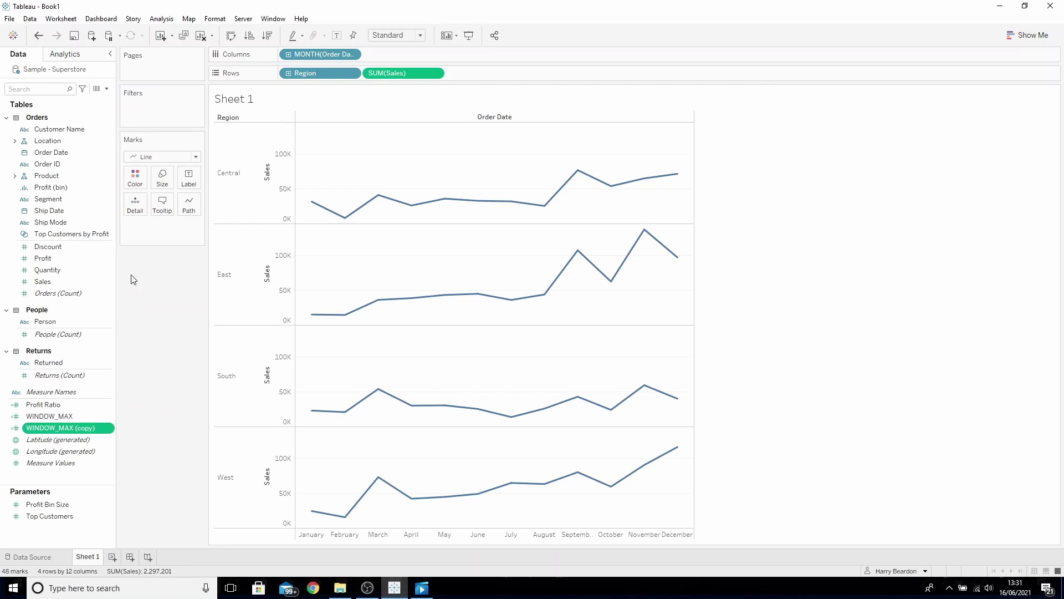
right_click(91, 429)
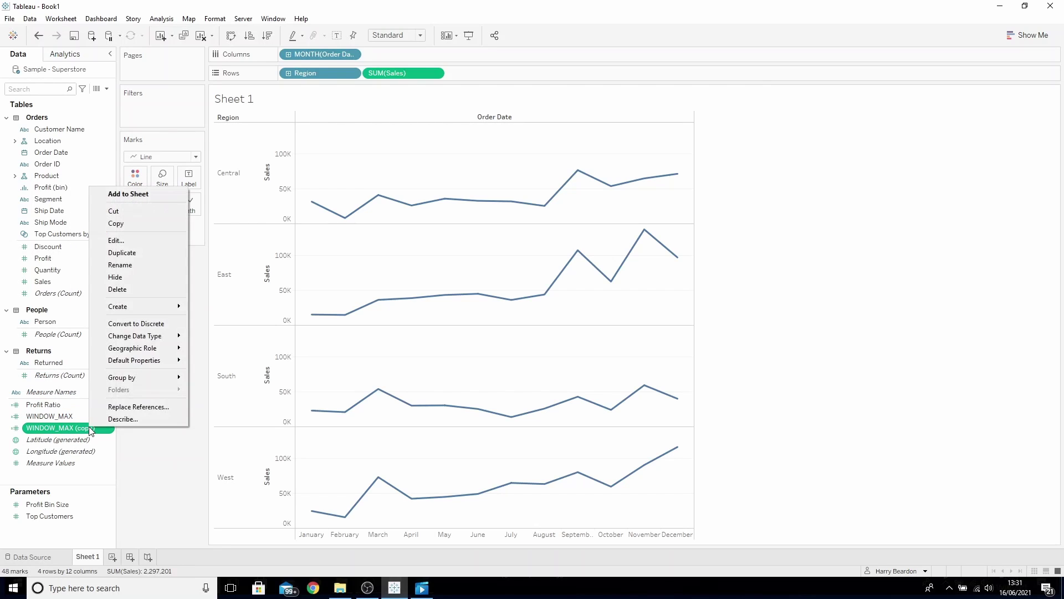
left_click(143, 242)
left_click_drag(351, 120, 300, 129)
type("INDOW_MIN")
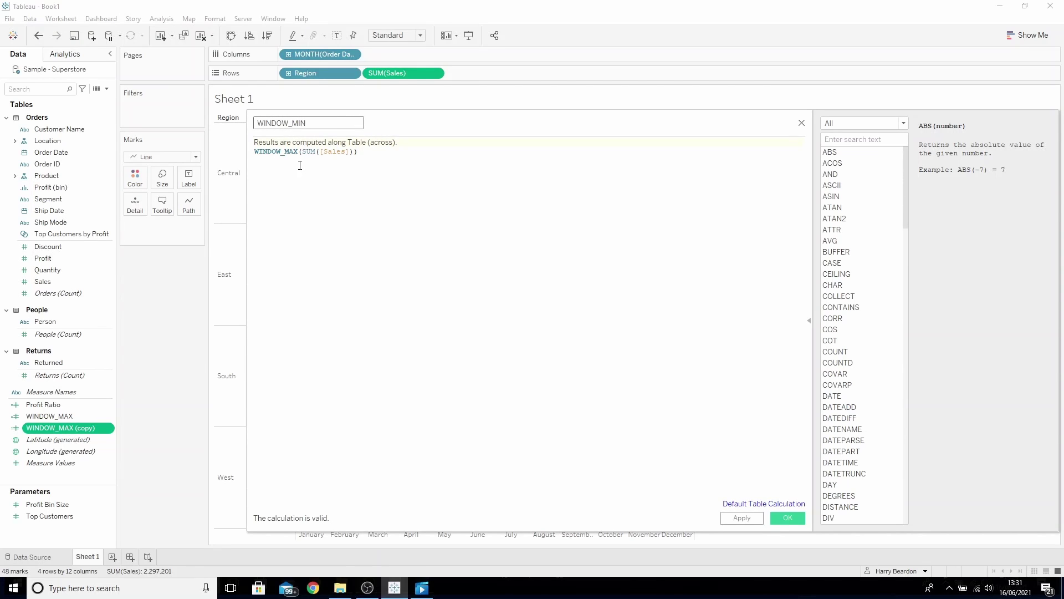
Change the copied field's formula to WINDOW_MIN(SUM([Sales])) and save it
left_click(308, 170)
scroll(316, 174, "up", 5)
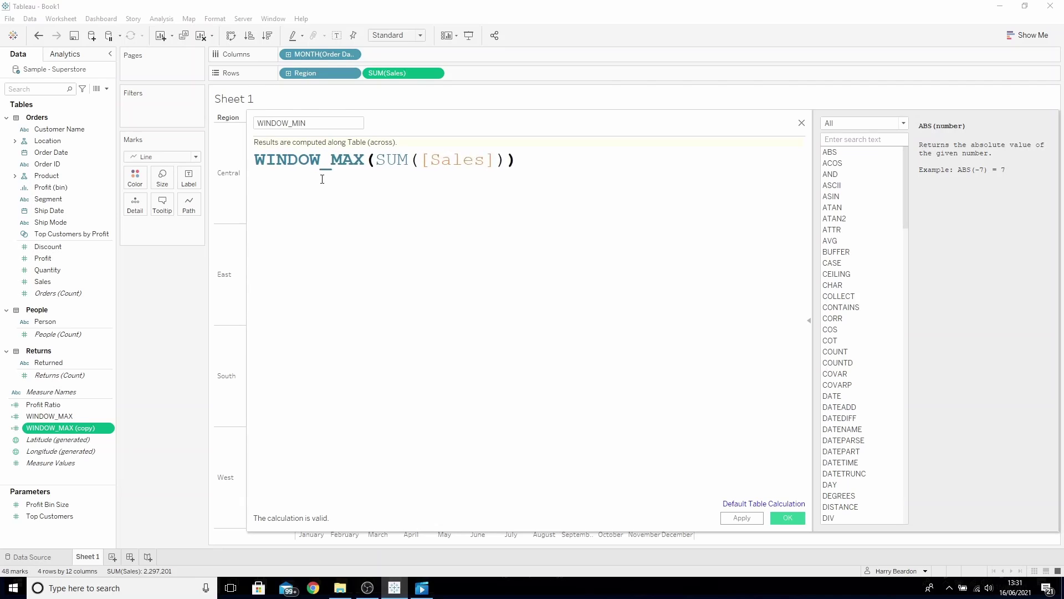
key("BackSpace")
key("BackSpace")
type("IN")
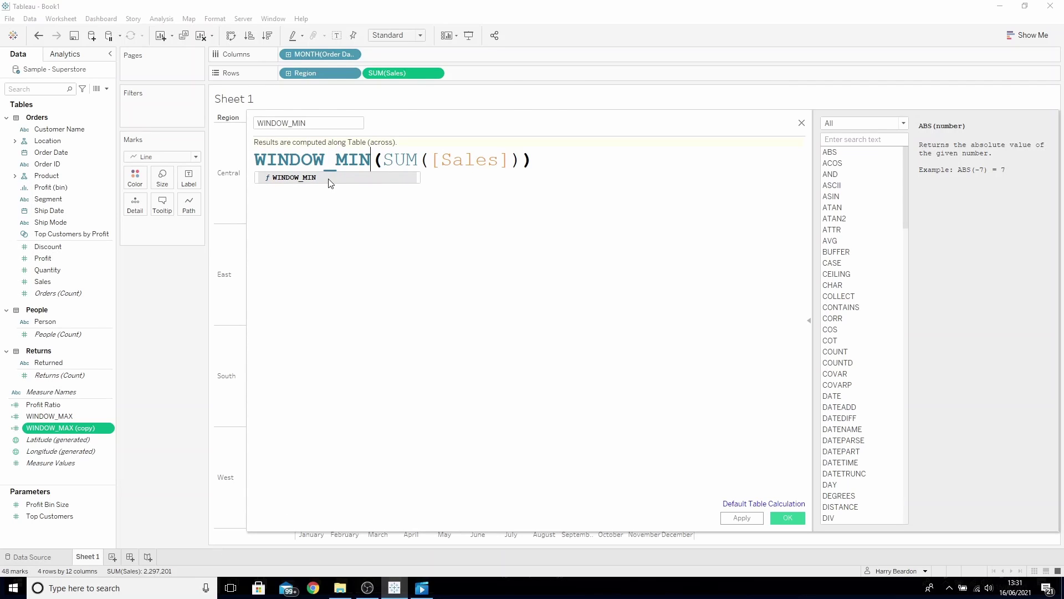
left_click(604, 279)
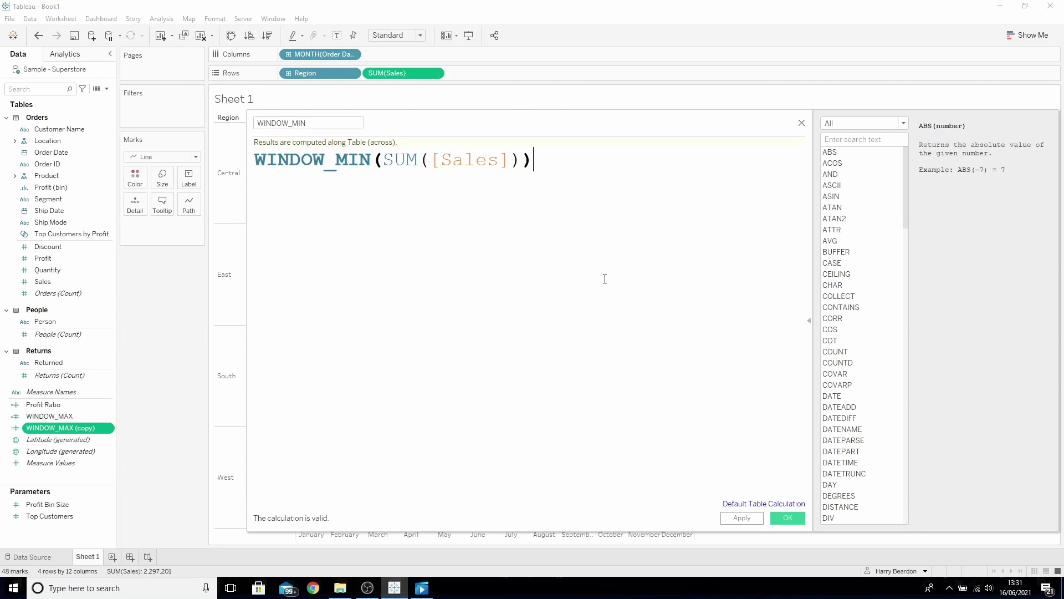
left_click(787, 517)
Add WINDOW_MAX to Rows after SUM(Sales) and combine the two measures as a dual axis
left_click(65, 416)
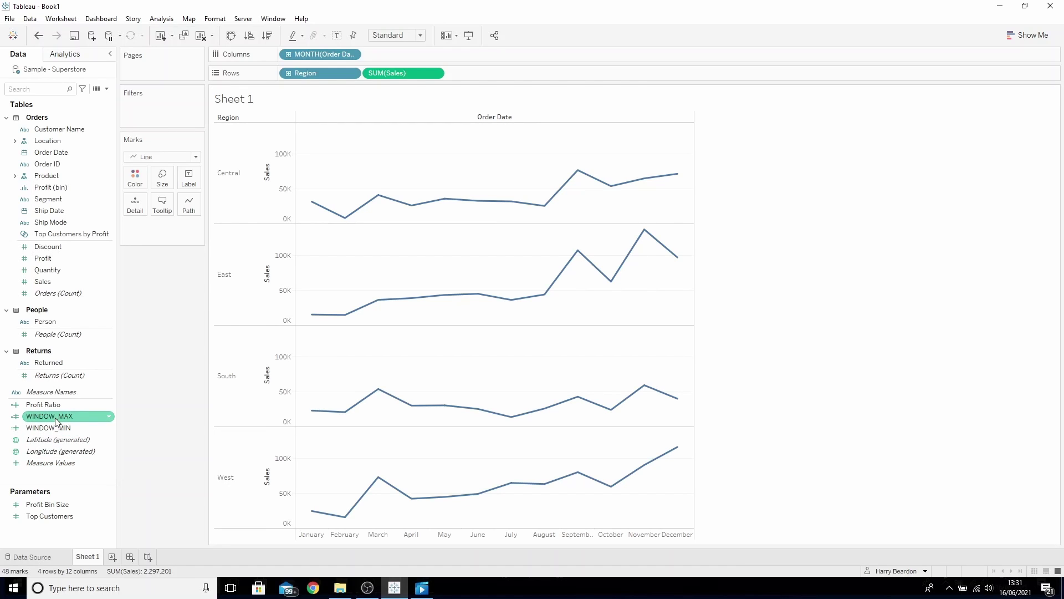
mouse_move(56, 421)
left_mouse_down()
mouse_move(530, 161)
mouse_move(539, 71)
left_mouse_up()
right_click(494, 72)
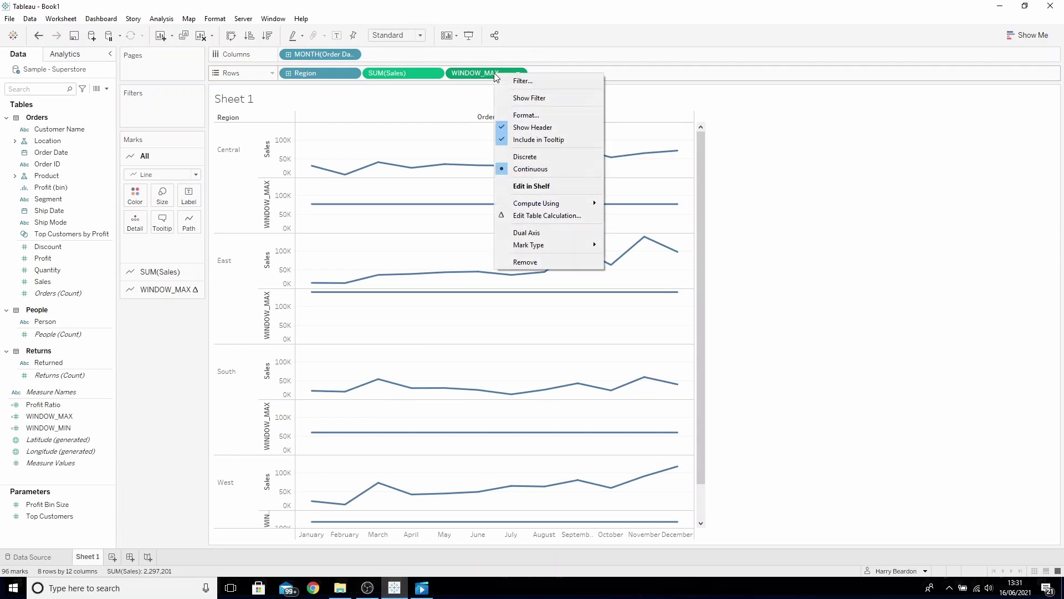
left_click(543, 232)
Synchronize the WINDOW_MAX axis with the Sales axis and set the WINDOW_MAX mark type to Circle
right_click(700, 170)
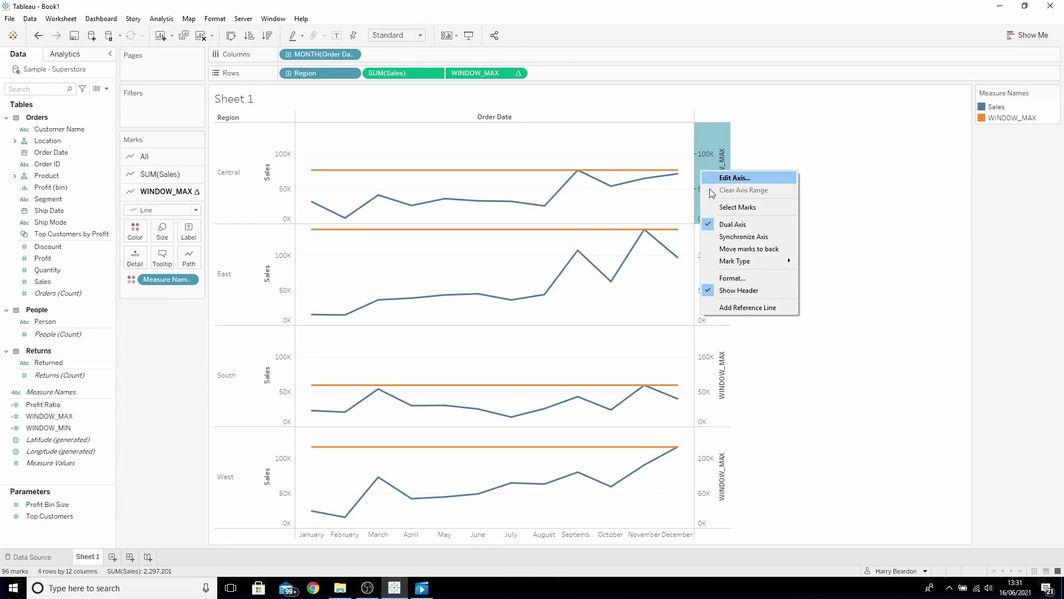
left_click(740, 237)
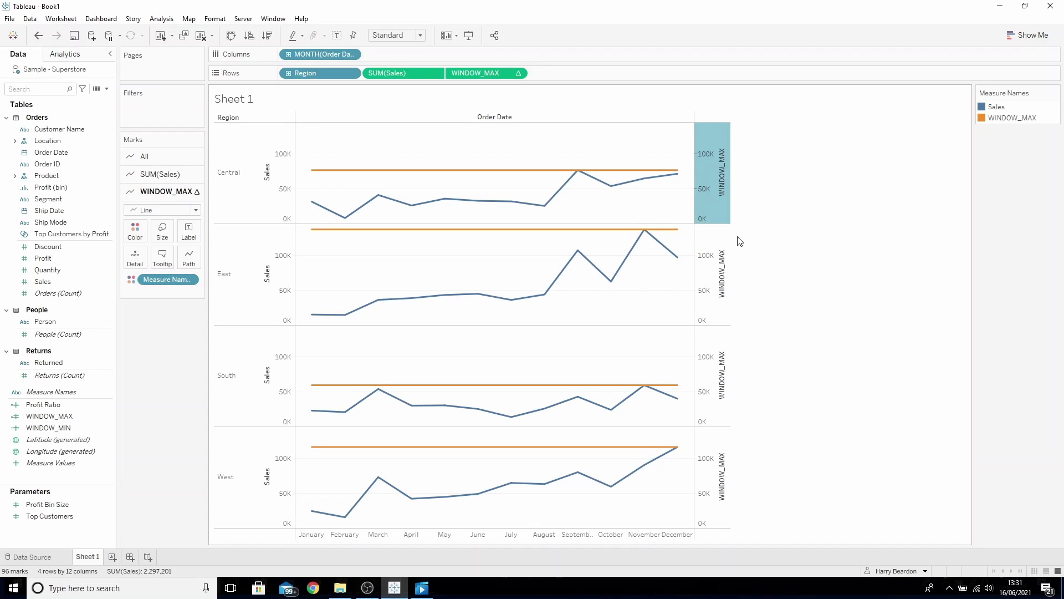
left_click(173, 213)
left_click(160, 283)
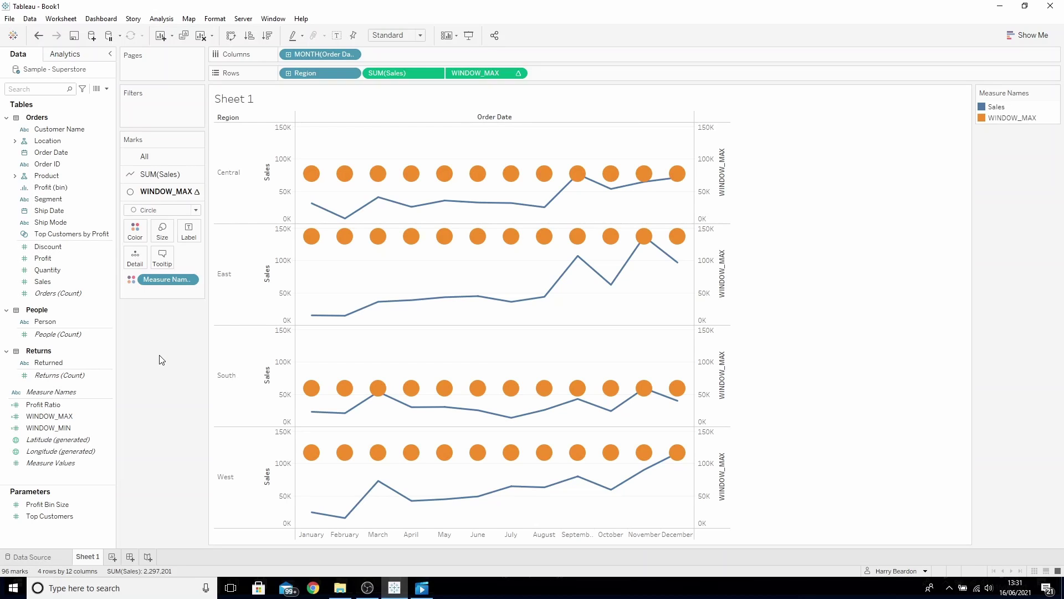
Start a new calculated field named Maximum Indicator
left_click(107, 89)
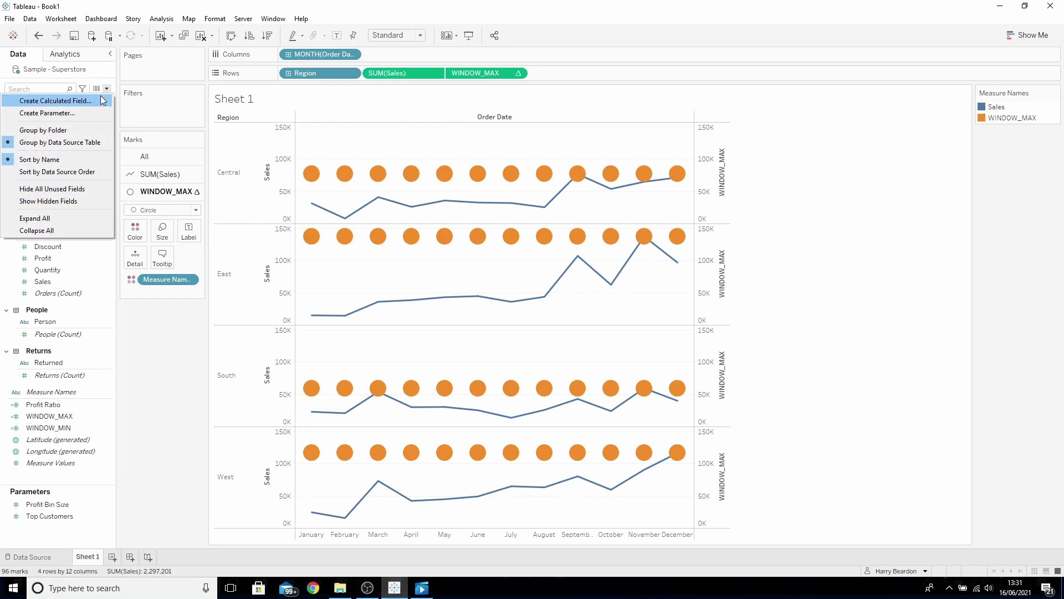
left_click(83, 100)
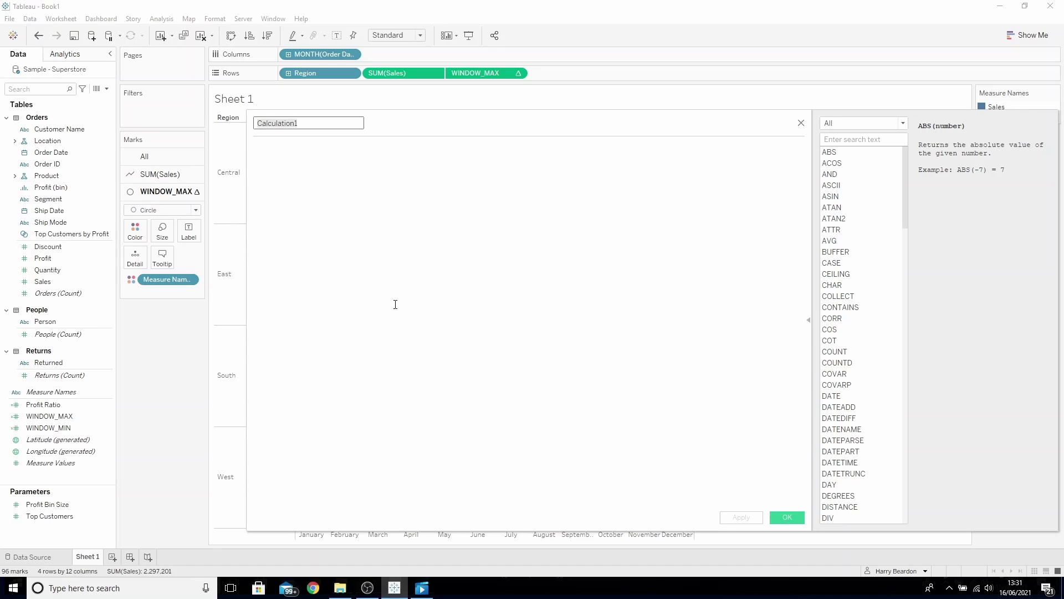
type("M")
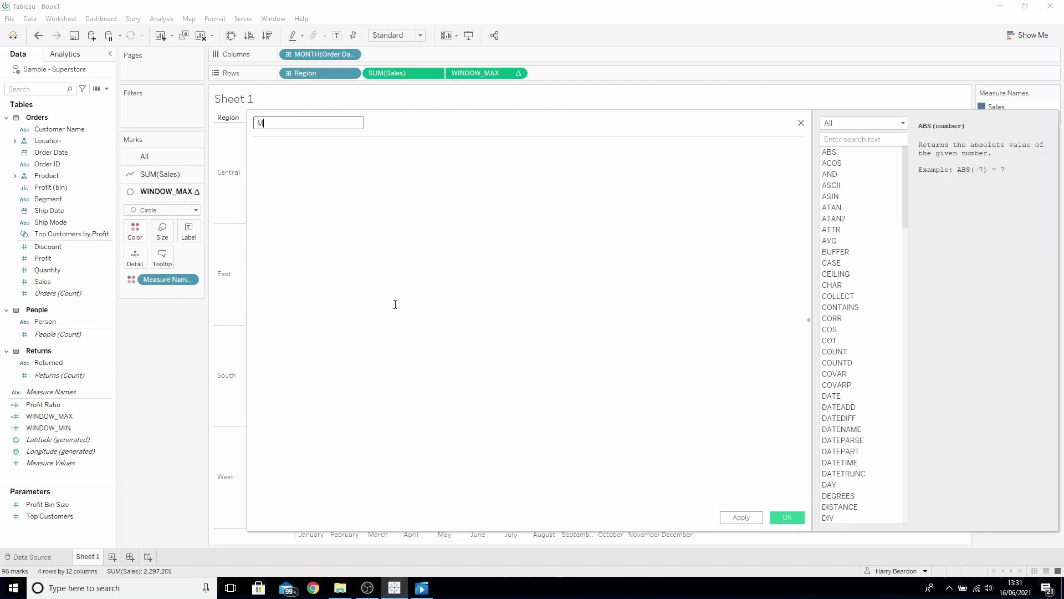
type("aximum Indicator")
Enter the Maximum Indicator formula's condition as IF SUM([Sales]) = [WINDOW_MAX], using the existing calculated field
left_click(392, 298)
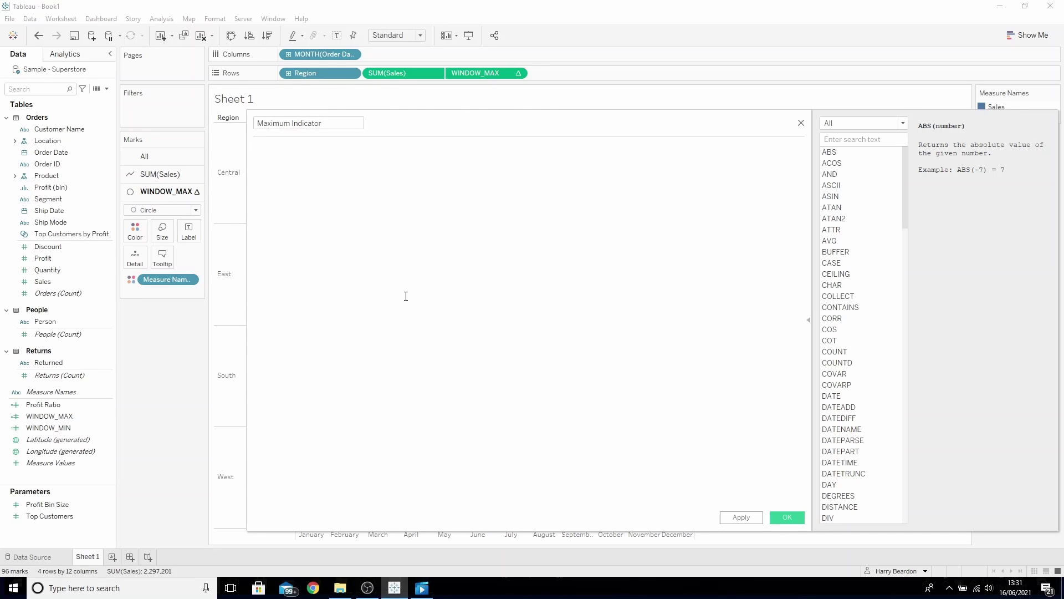
type("IF S")
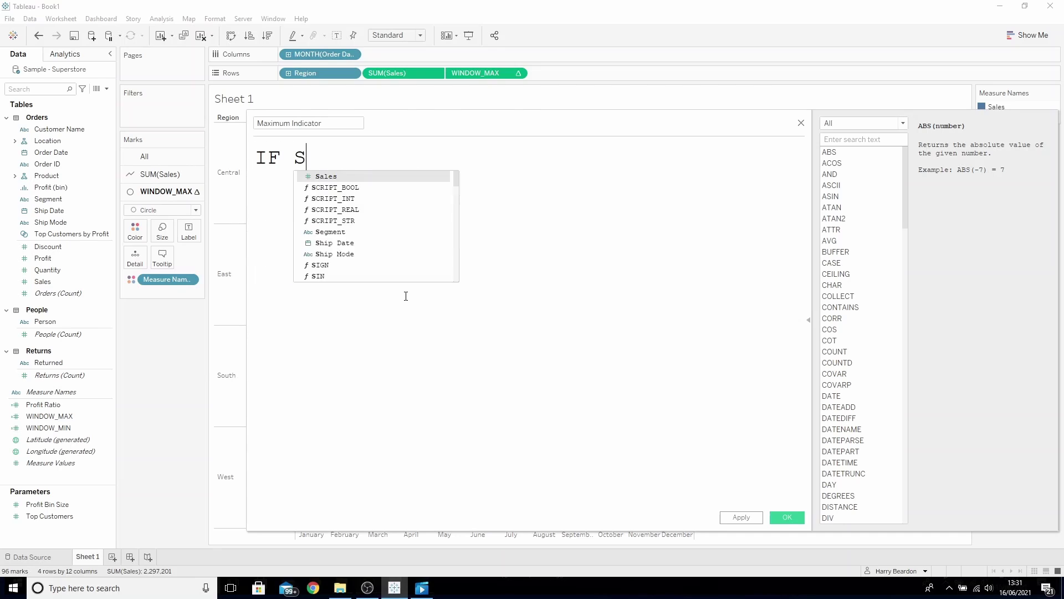
type("UM([Sales]) = WIND")
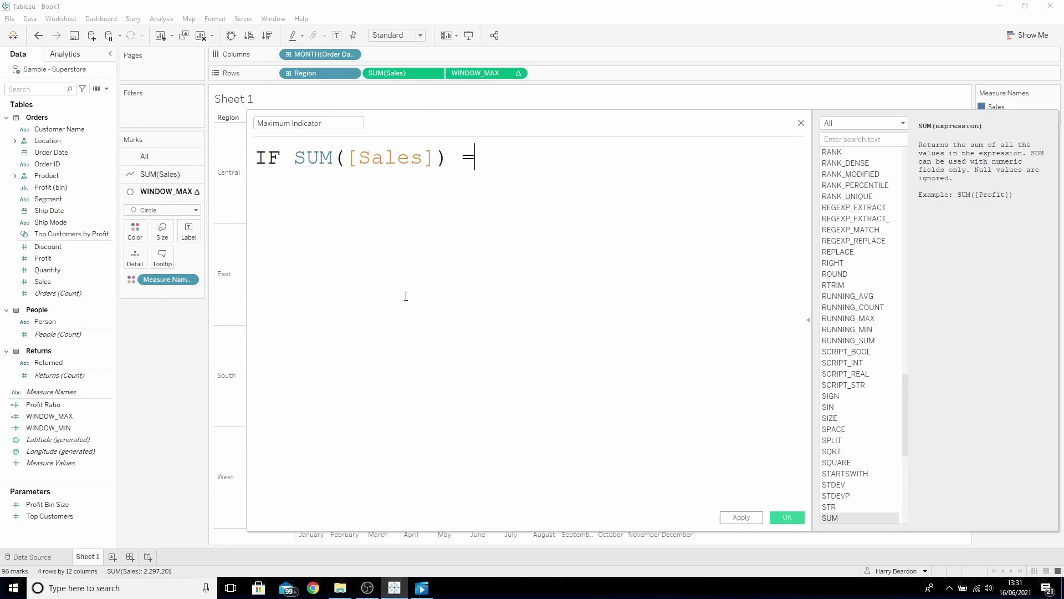
key("Down")
key("Down")
key("Down")
key("Down")
key("Down")
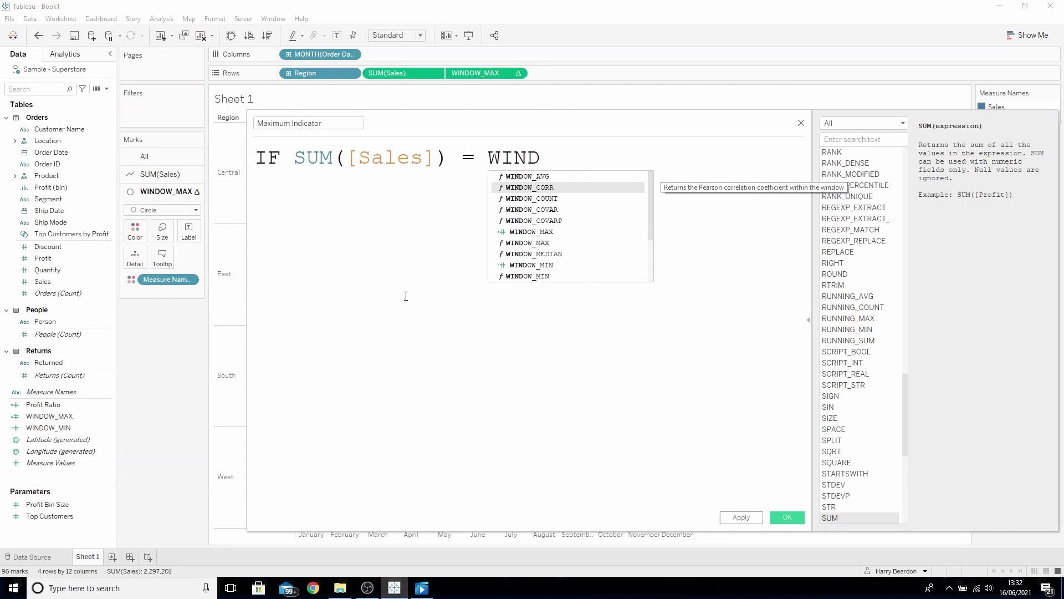
key("Return")
key("Return")
Complete the Maximum Indicator formula with THEN SUM([Sales]) END and save the calculated field
type("TH")
key("Return")
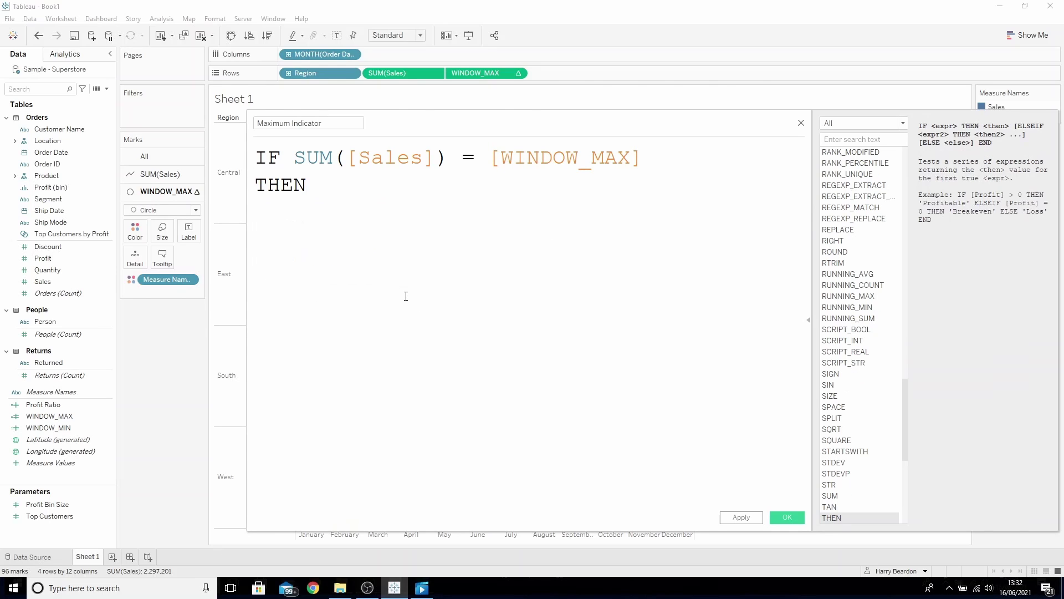
type("SUM")
key("Return")
type("SA")
key("Return")
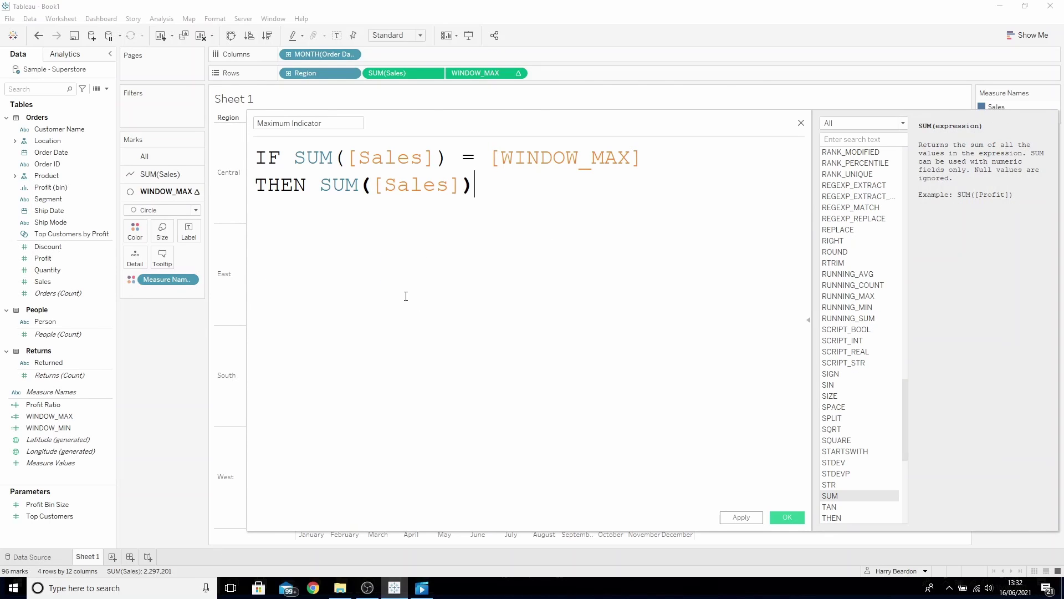
key("Right")
key("Return")
type("EN")
key("Return")
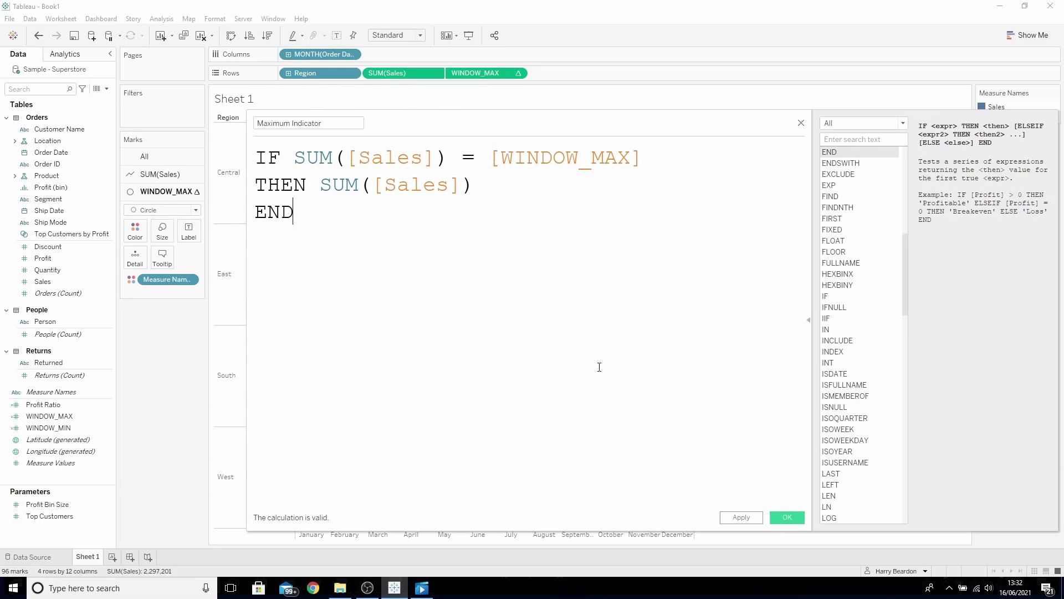
left_click(787, 517)
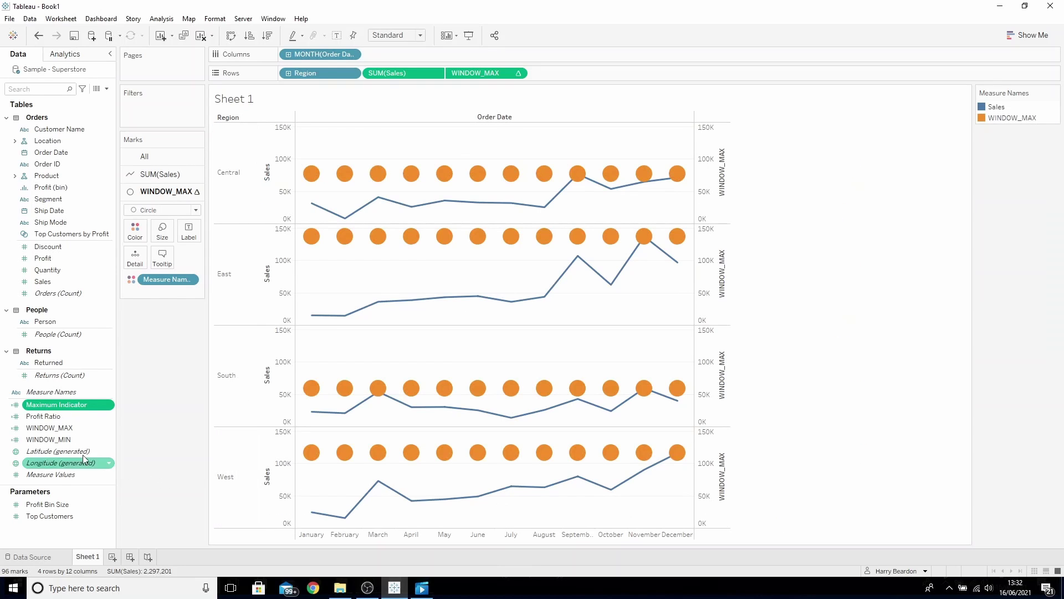
Duplicate the Maximum Indicator field and rename the copy Minimum Indicator in its calculation editor
right_click(56, 407)
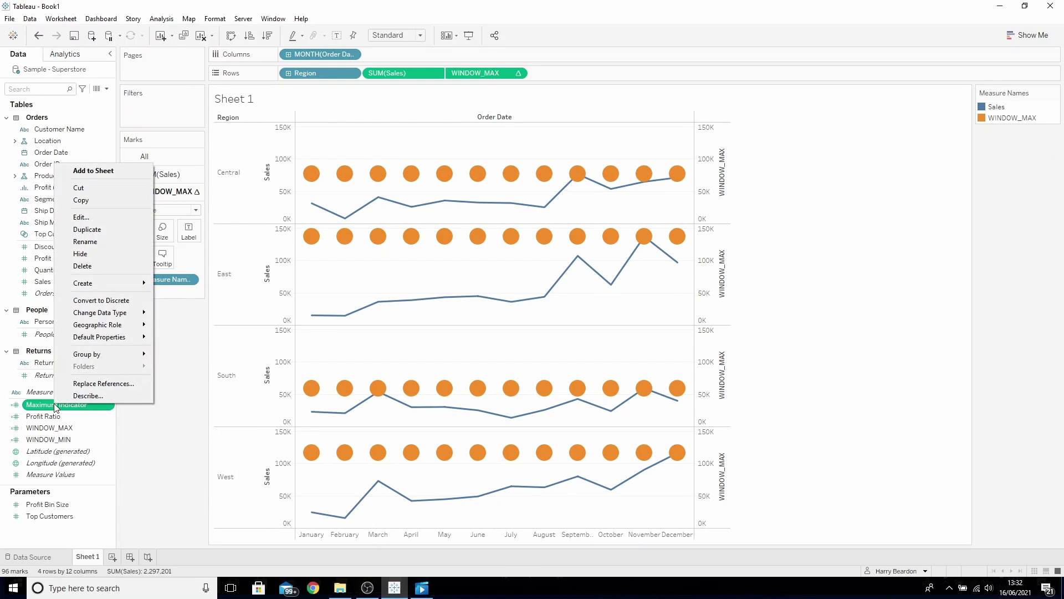
left_click(106, 229)
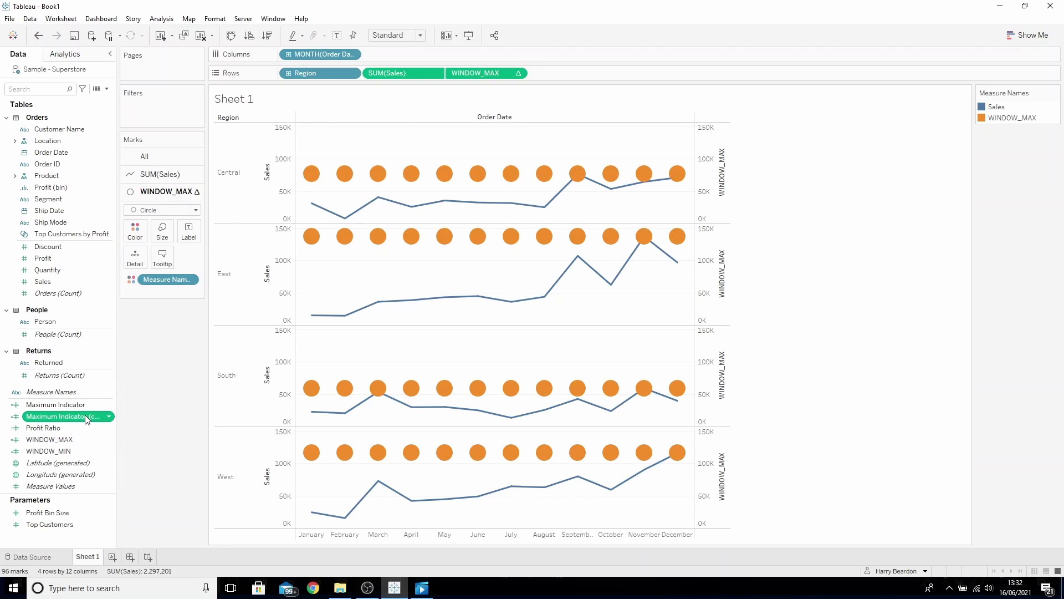
right_click(87, 419)
left_click(132, 224)
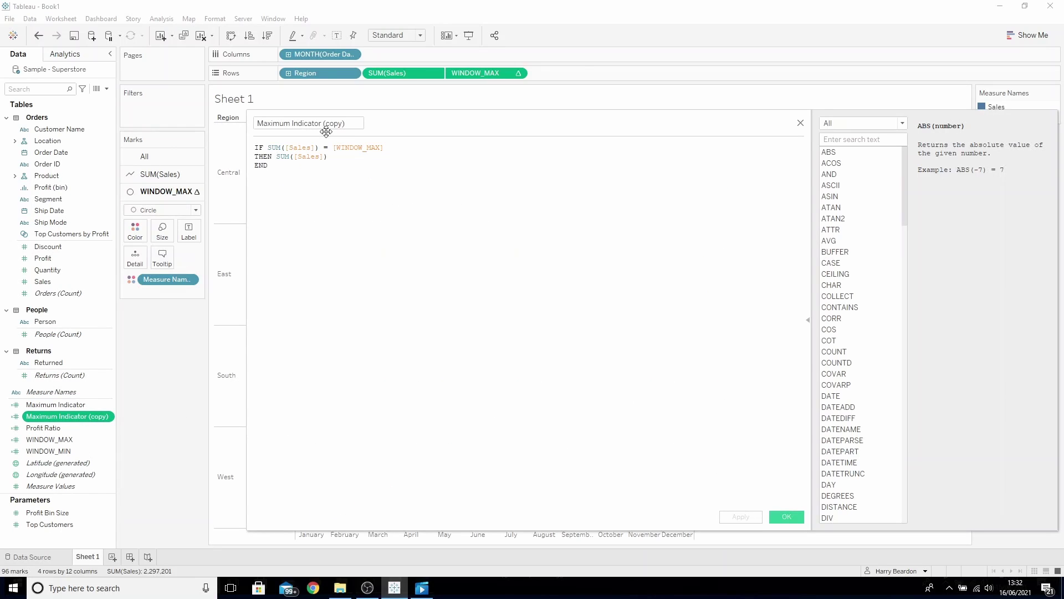
type("M")
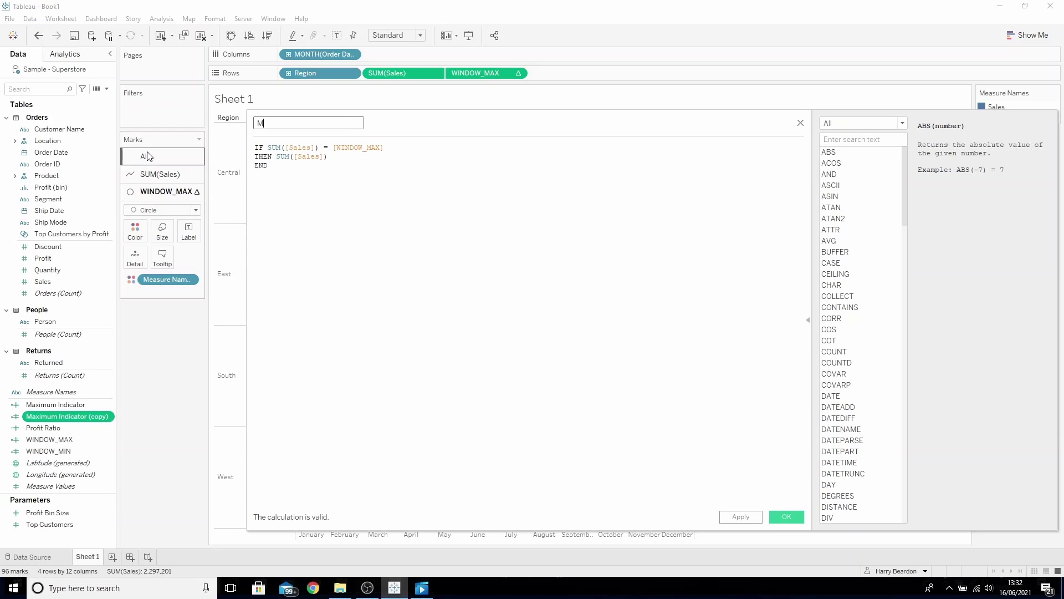
type("inimum Indicator")
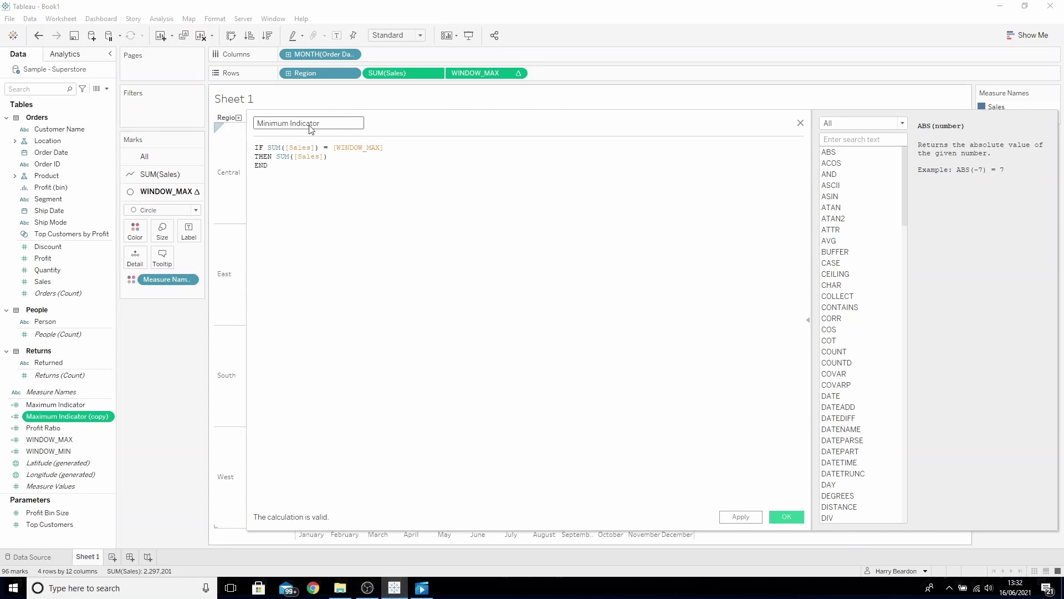
Change the Minimum Indicator condition to compare SUM([Sales]) with [WINDOW_MIN] and save the field
scroll(416, 180, "up", 3, "ctrl")
left_click(635, 157)
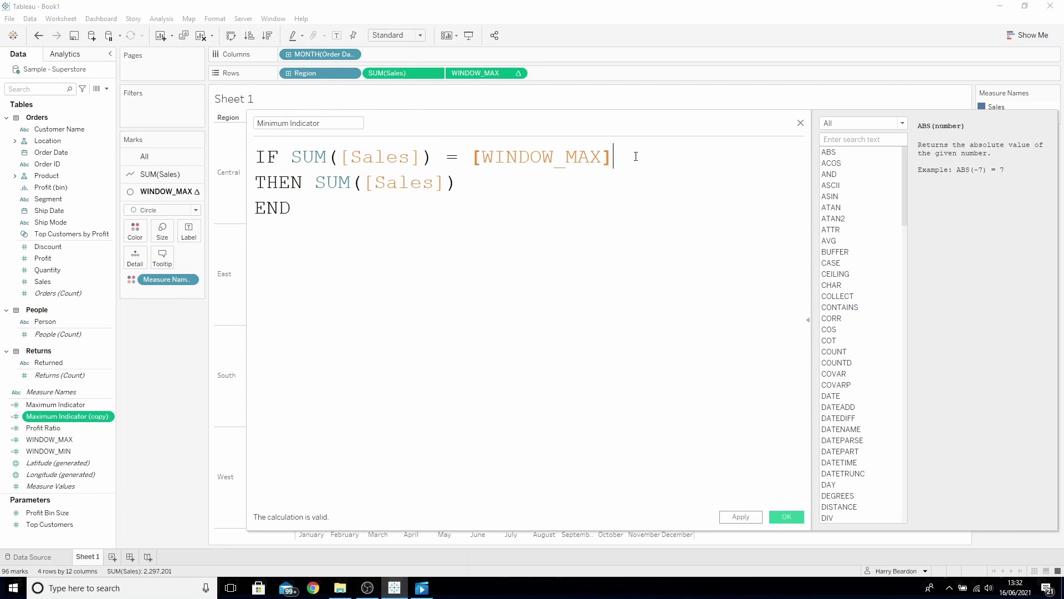
key("Left")
key("BackSpace")
key("BackSpace")
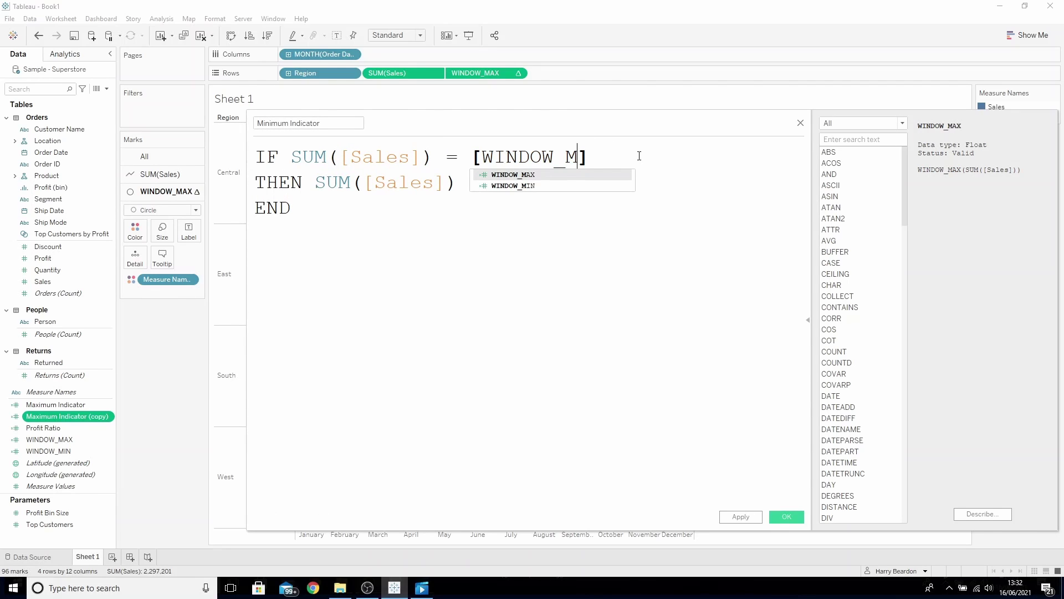
type("IN")
left_click(607, 338)
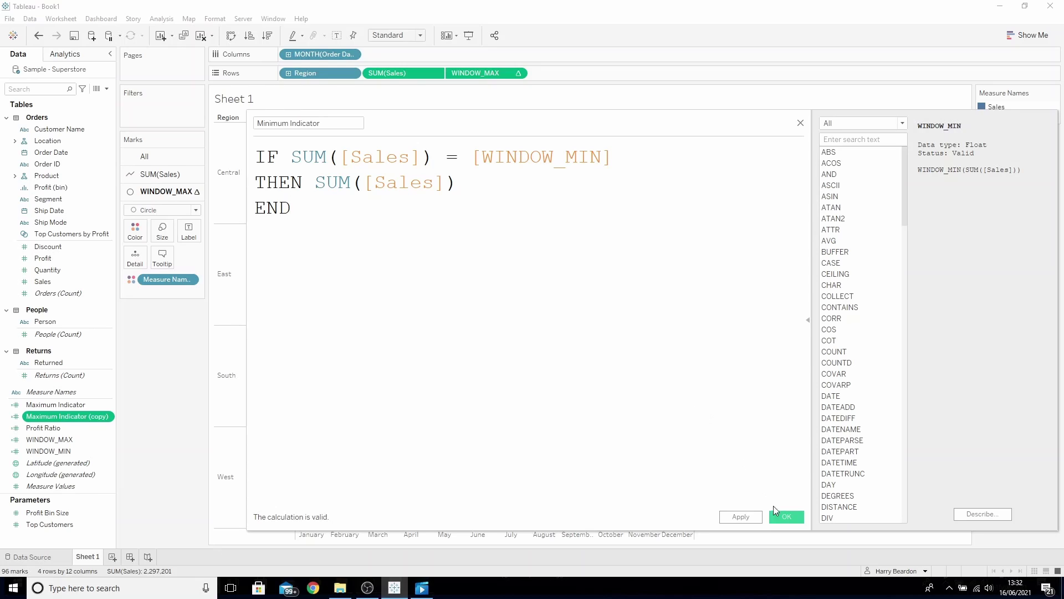
left_click(785, 516)
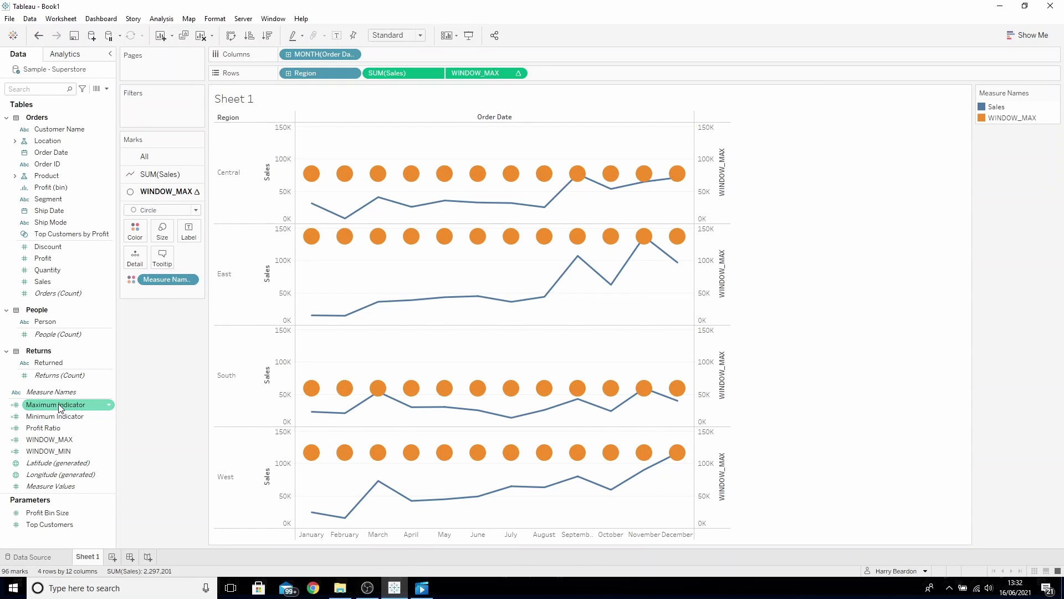
Replace WINDOW_MAX on Rows with Maximum Indicator and add Minimum Indicator to the same secondary axis
left_click_drag(51, 409, 484, 74)
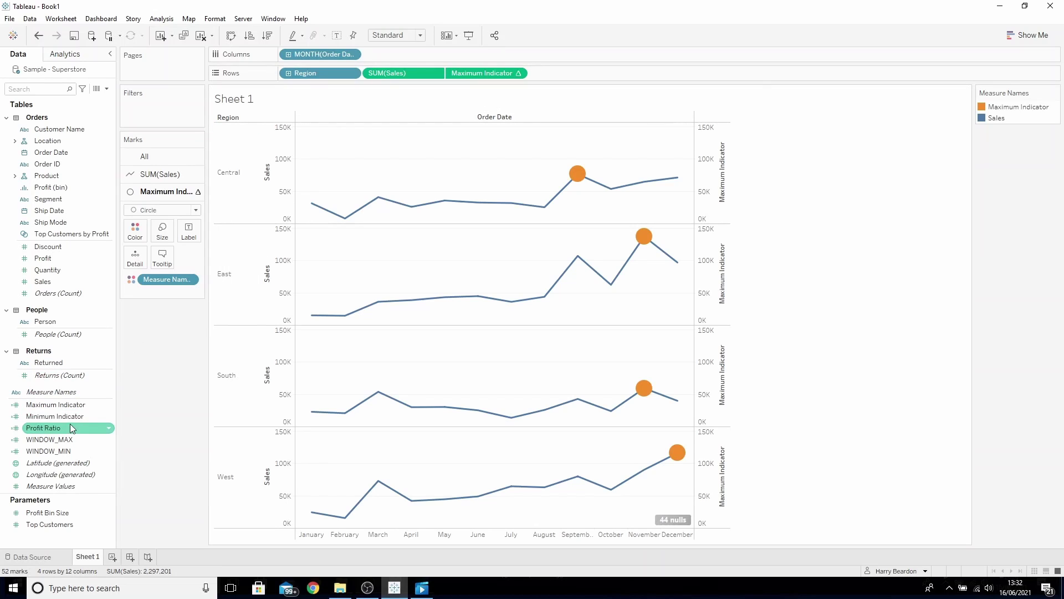
left_click_drag(68, 423, 715, 195)
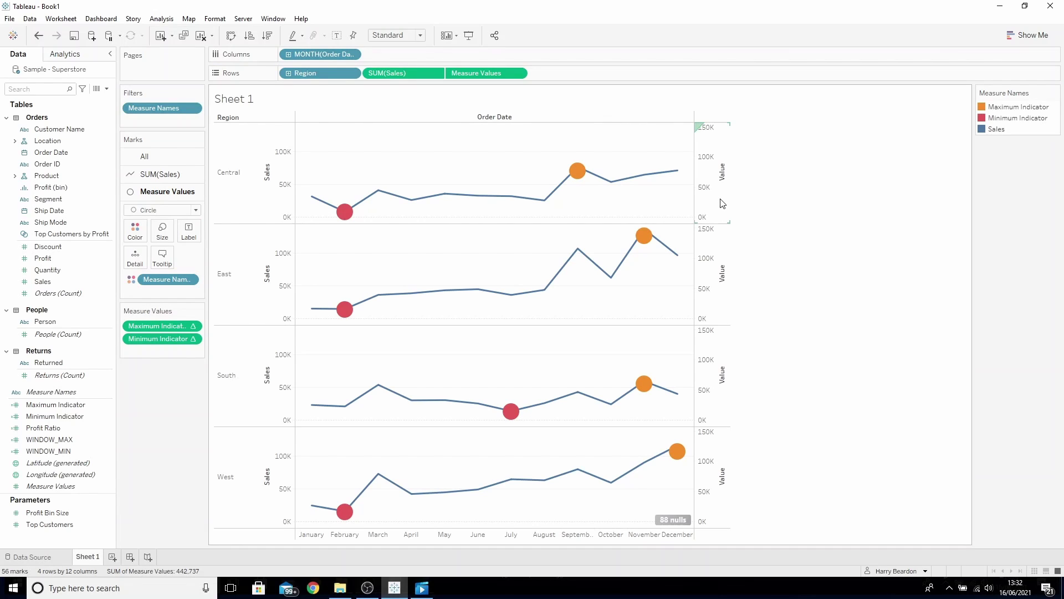
Synchronize the Value axis with the Sales axis and give each row an independent range that does not include zero
right_click(721, 199)
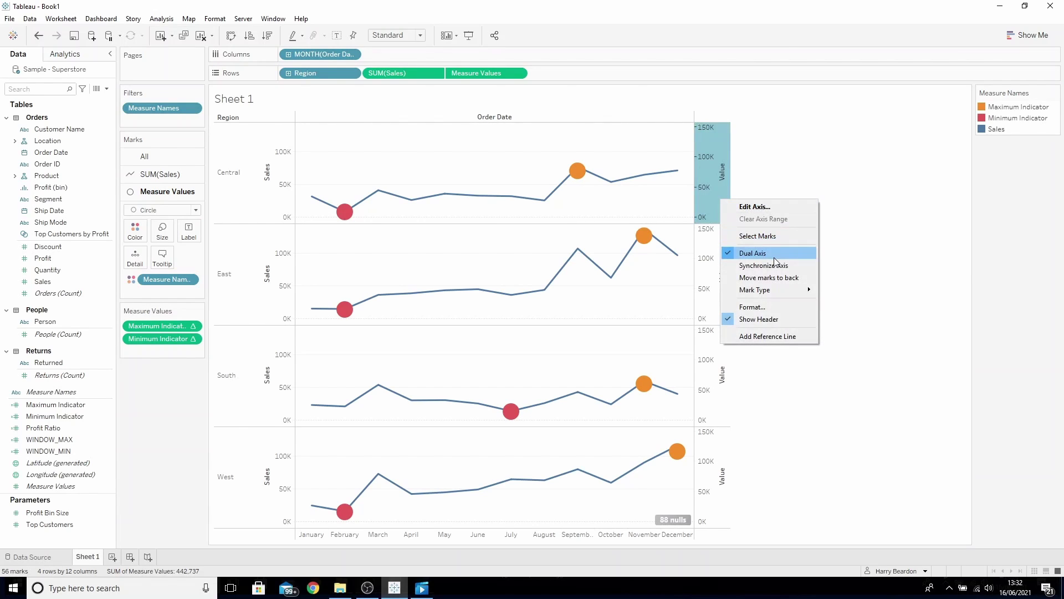
left_click(773, 265)
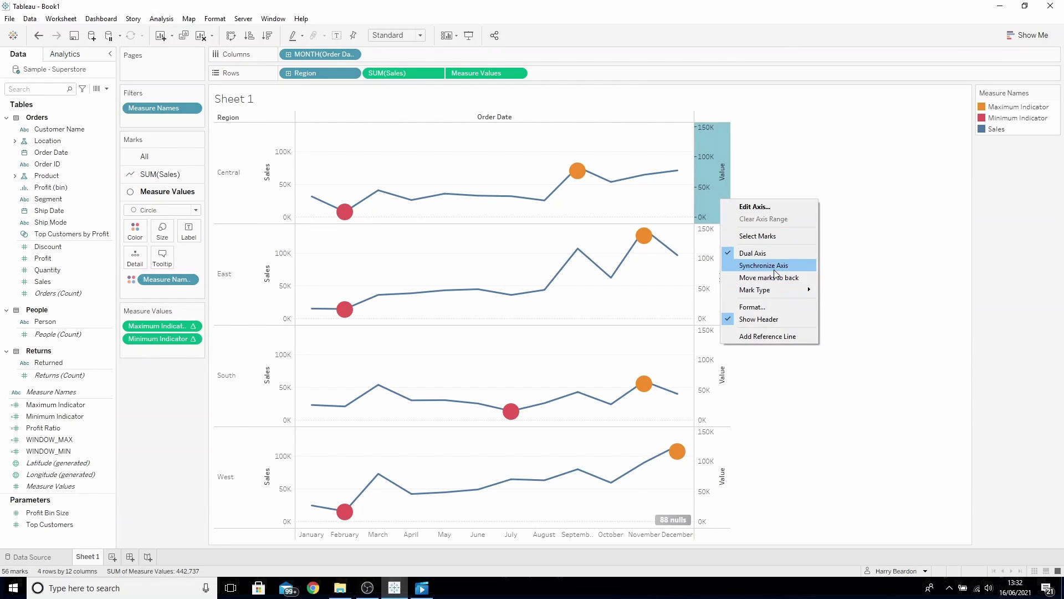
right_click(709, 177)
left_click(729, 185)
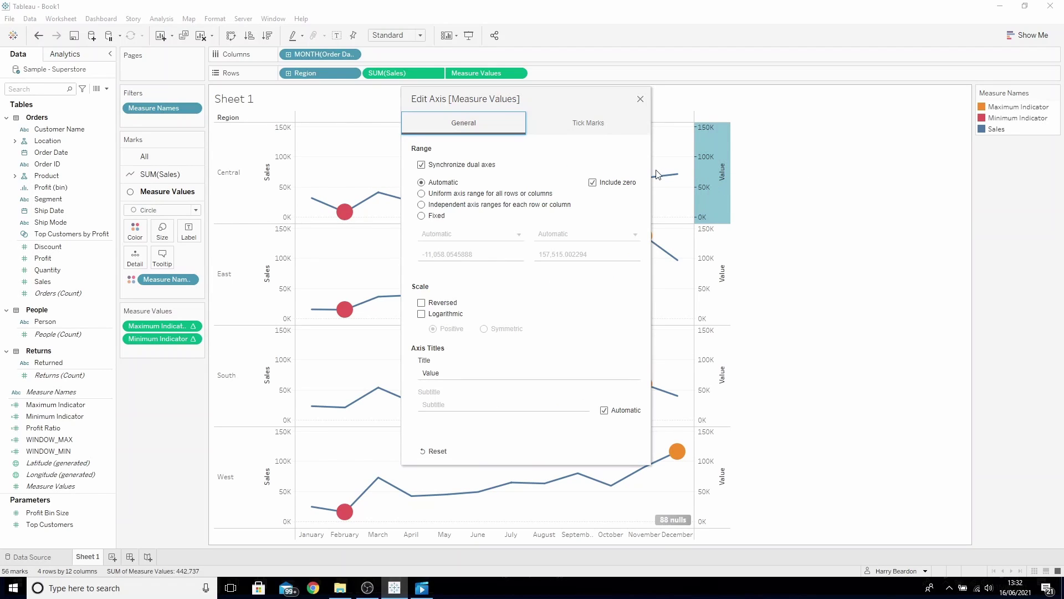
left_click(618, 183)
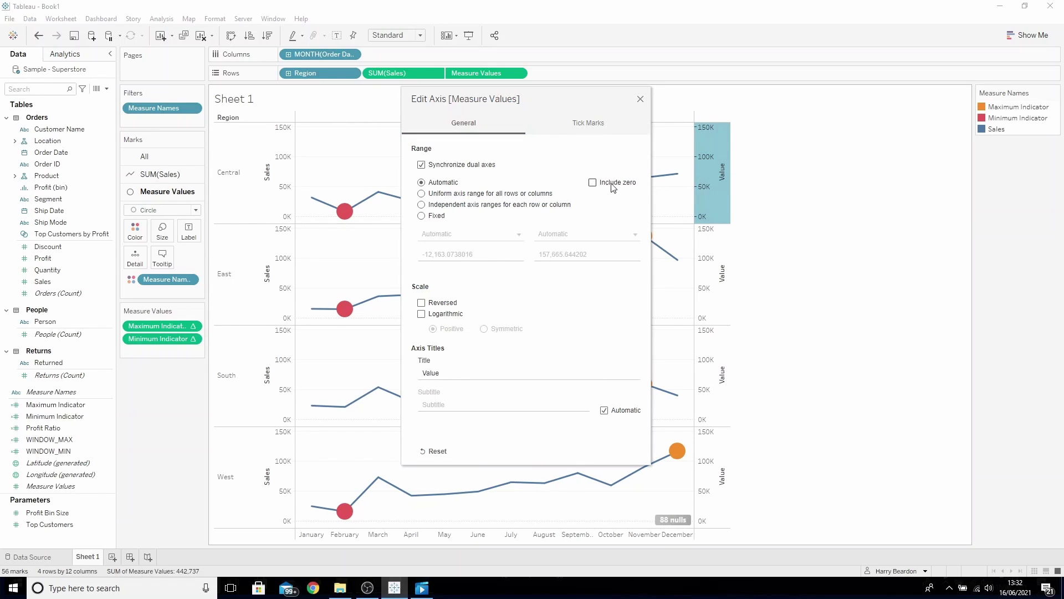
left_click(440, 206)
left_click(640, 99)
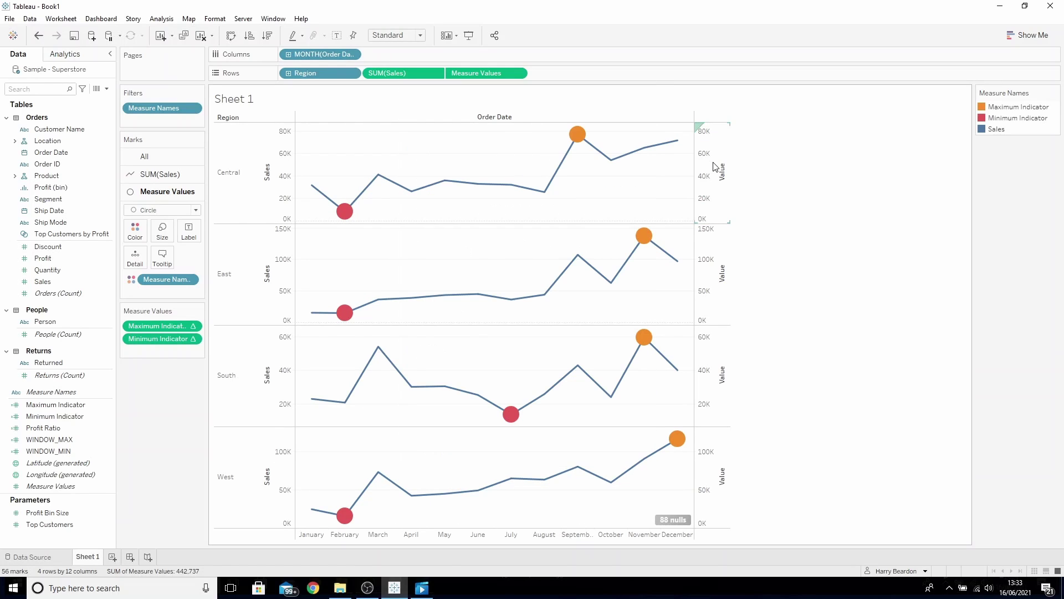
Hide the headers of both the Value axis and the Sales axis
right_click(714, 165)
left_click(752, 281)
right_click(282, 165)
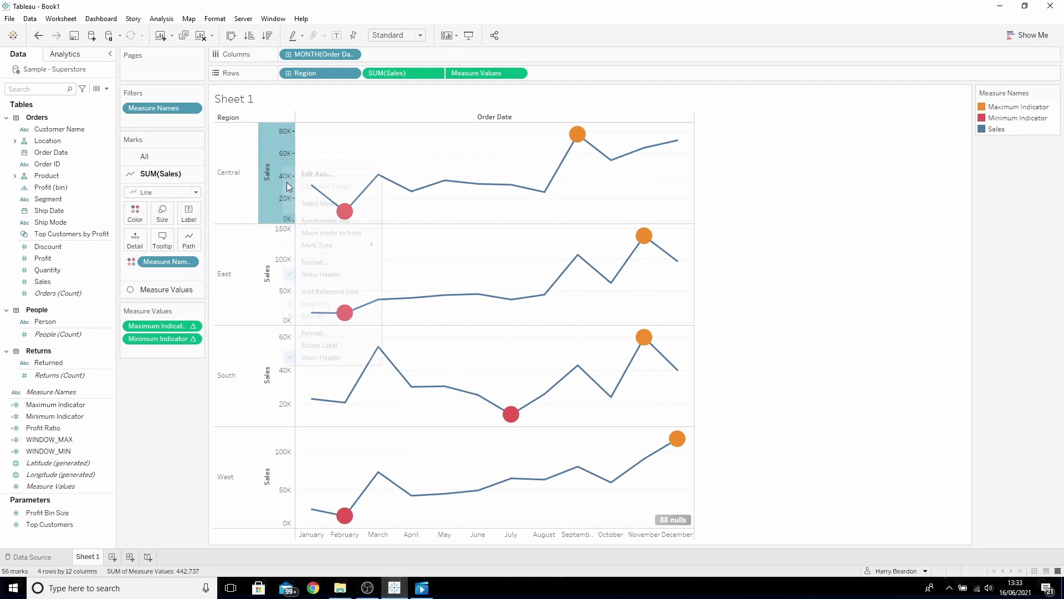
left_click(334, 357)
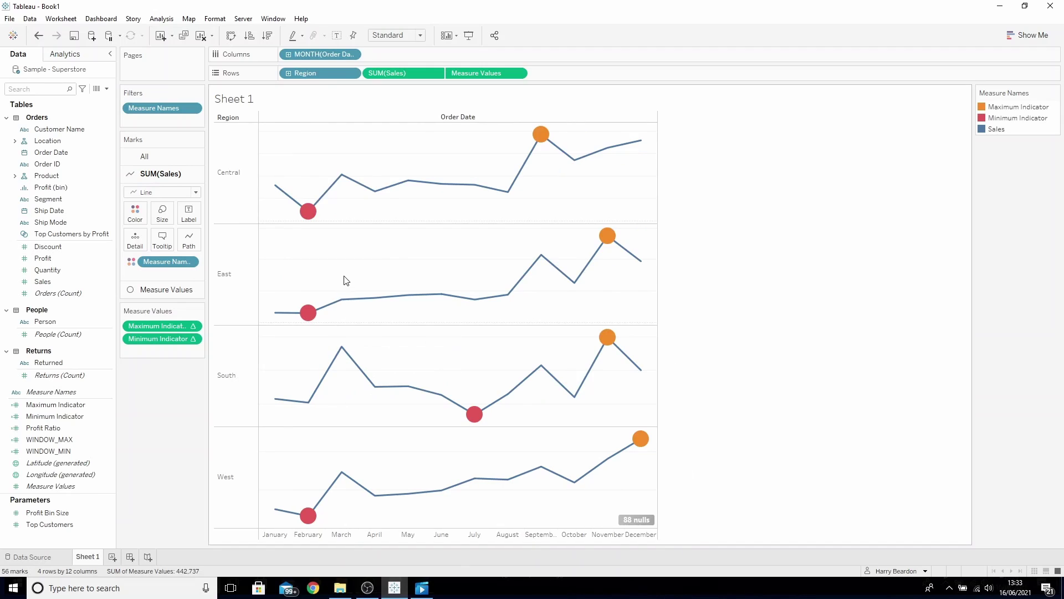
Remove Measure Names from the SUM(Sales) marks and recolor the Maximum Indicator circles blue
right_click(163, 265)
left_click(199, 377)
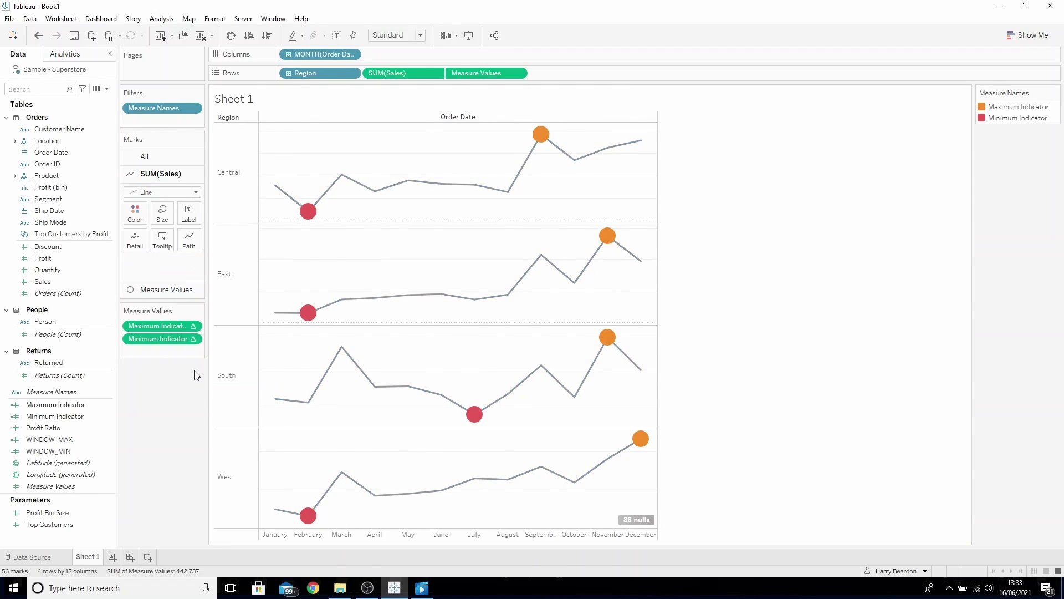
left_click(168, 289)
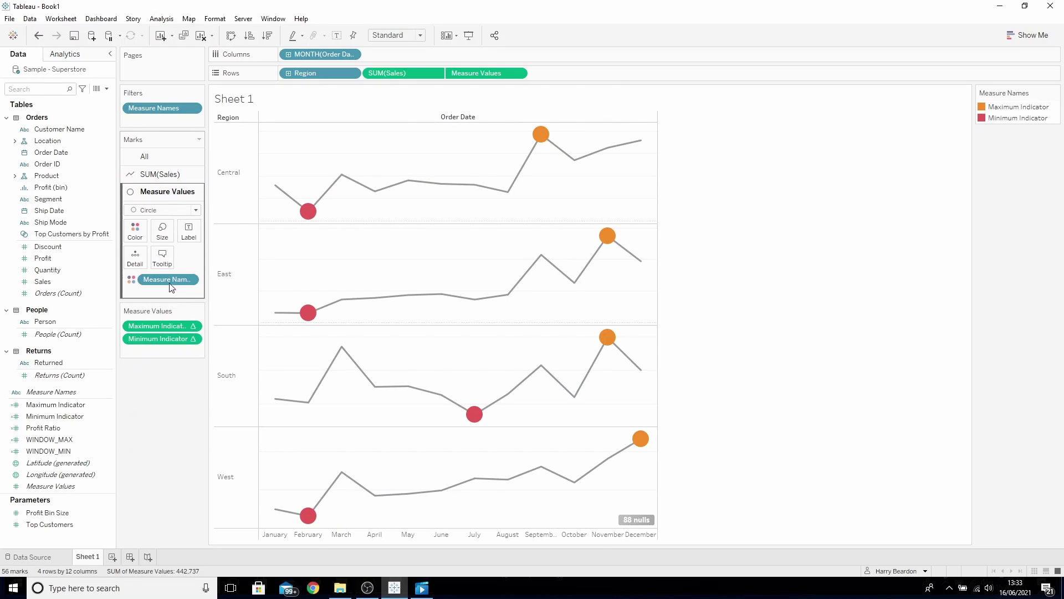
left_click(135, 230)
left_click(166, 267)
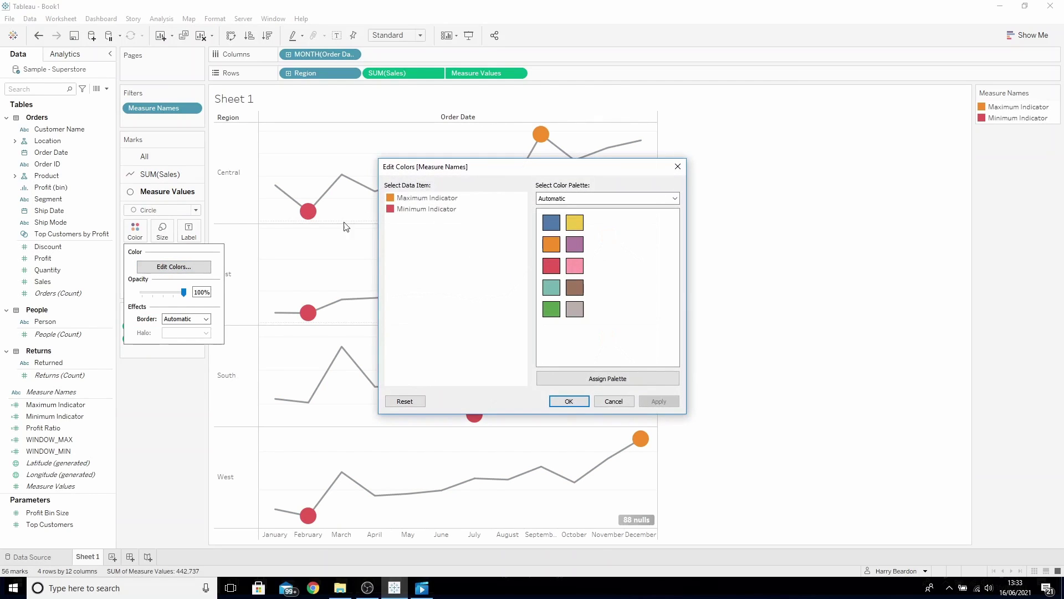
left_click(423, 198)
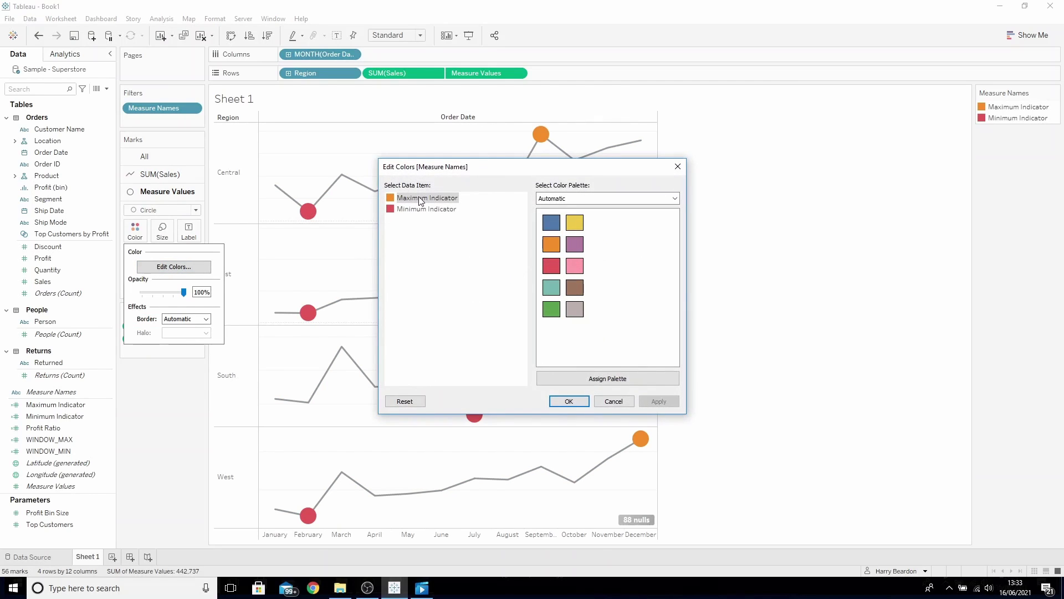
left_click(551, 223)
left_click(659, 402)
left_click(580, 401)
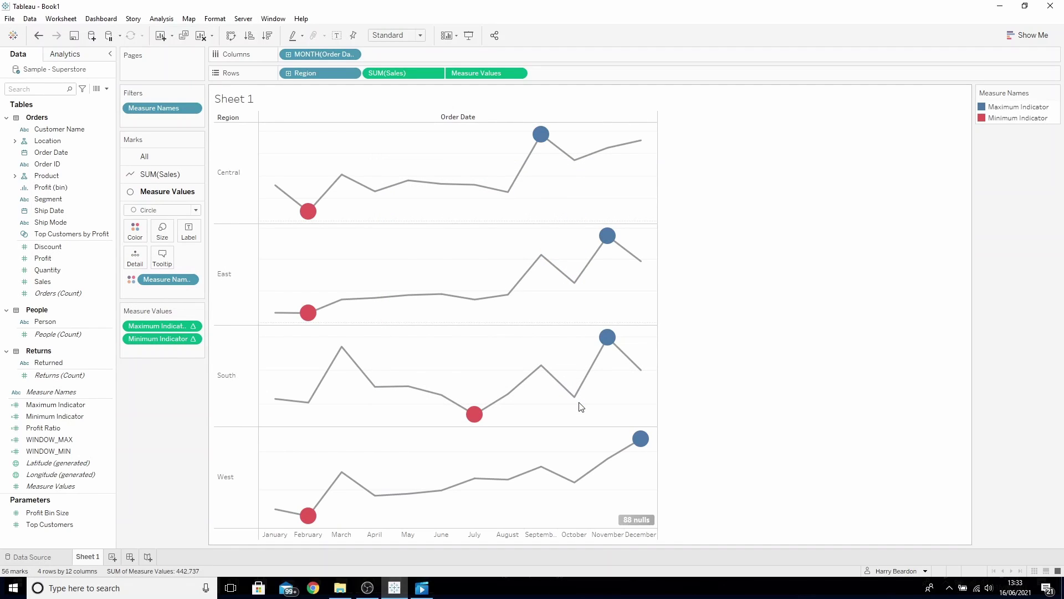
Format the sheet borders so the column divider's pane line is None
right_click(472, 363)
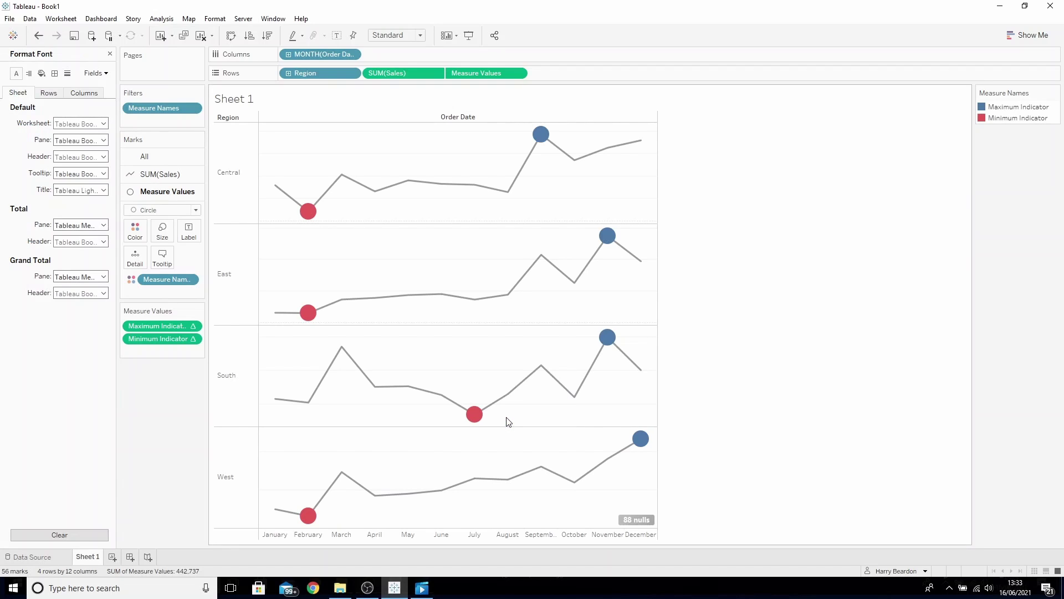
left_click(55, 72)
left_click(104, 363)
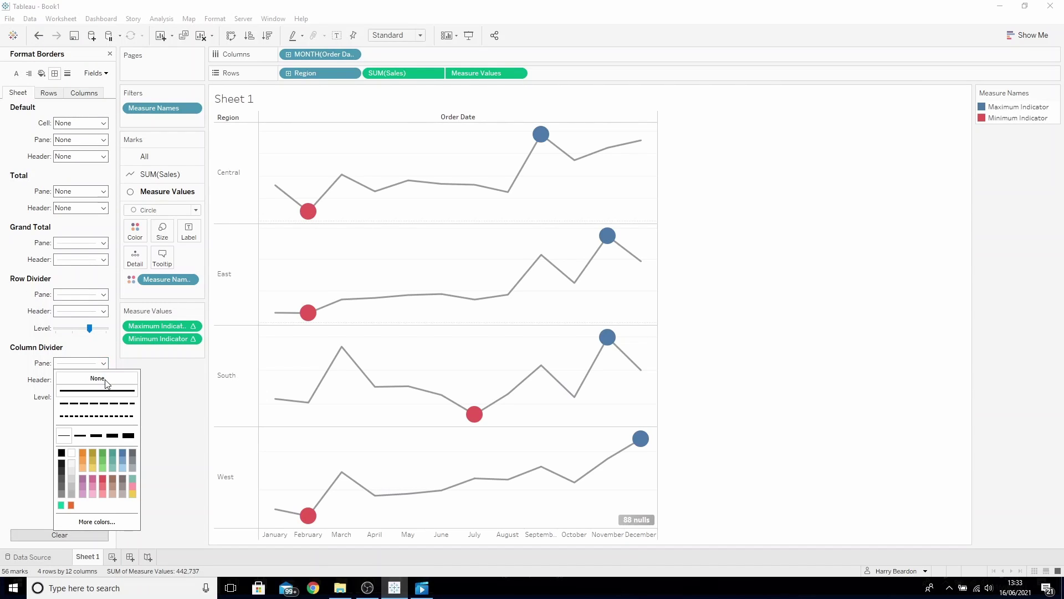
left_click(107, 381)
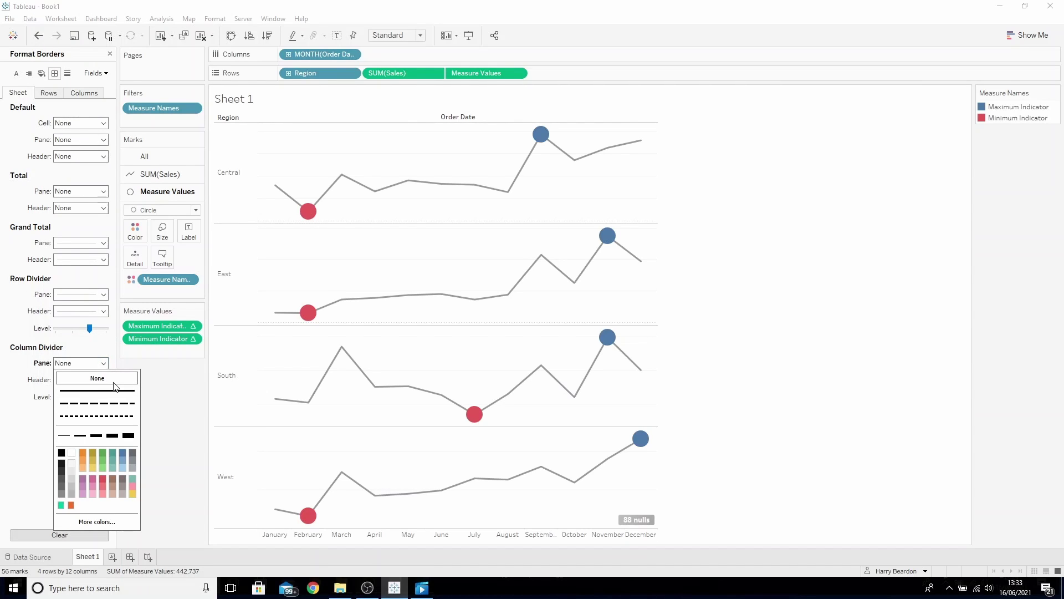
Set the sheet's grid lines to None and close the line formatting
left_click(69, 73)
left_click(68, 73)
left_click(83, 123)
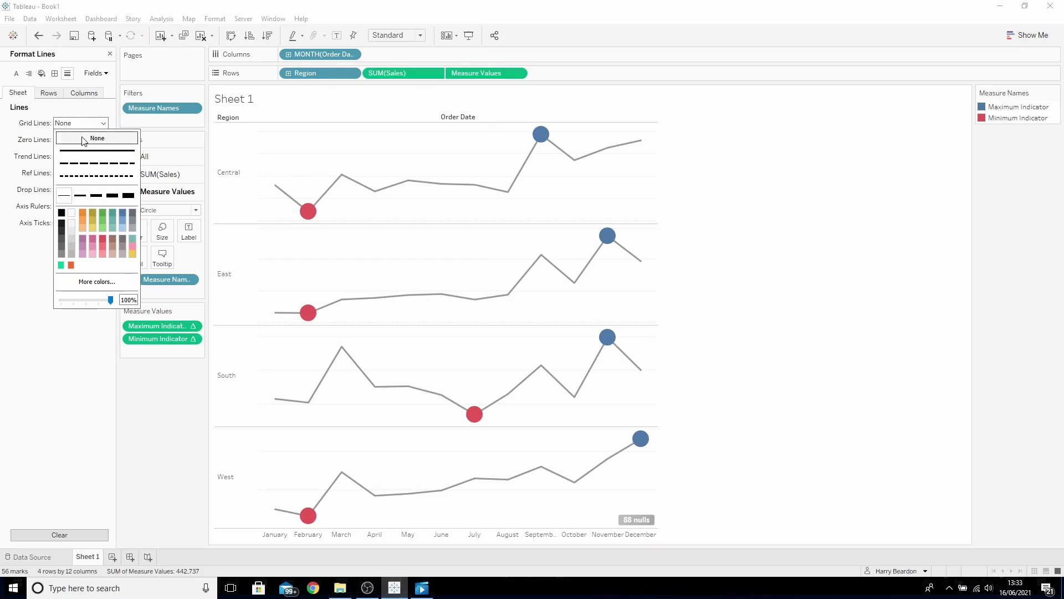
left_click(83, 140)
left_click(83, 139)
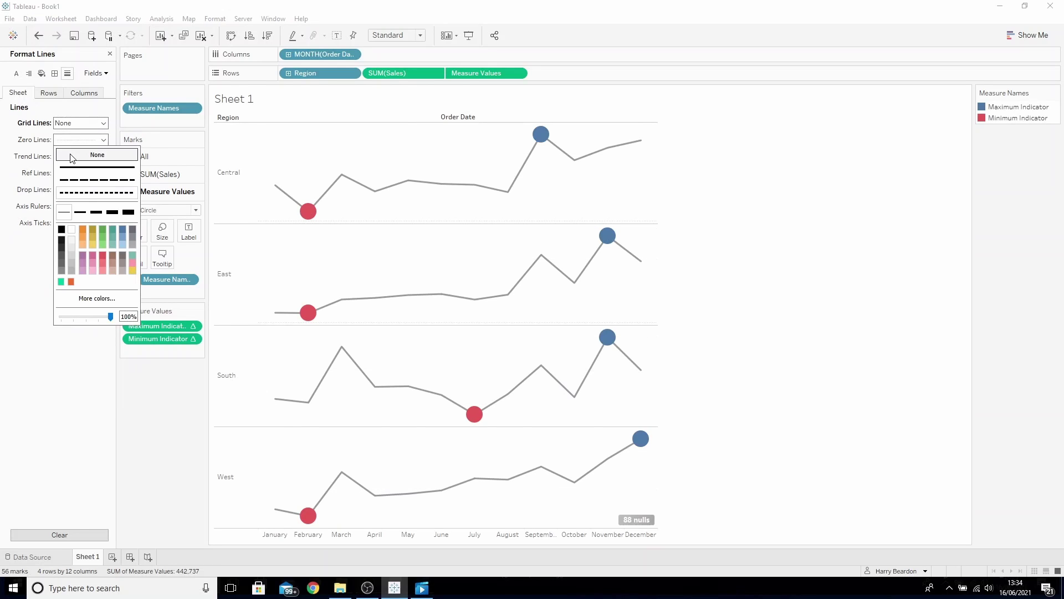
left_click(110, 55)
left_click(110, 55)
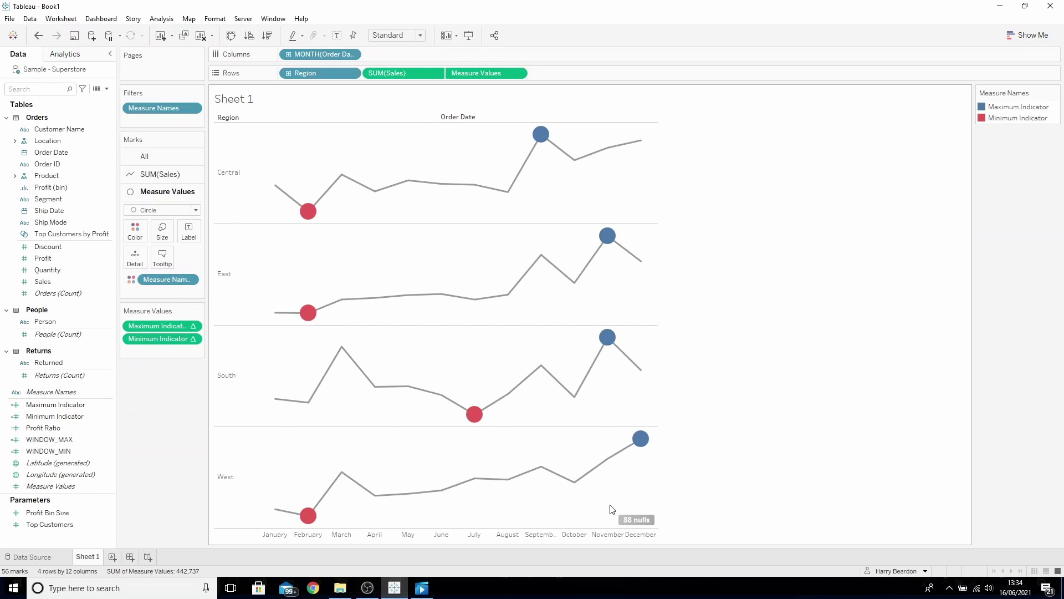
Hide the nulls indicator on the chart
right_click(639, 520)
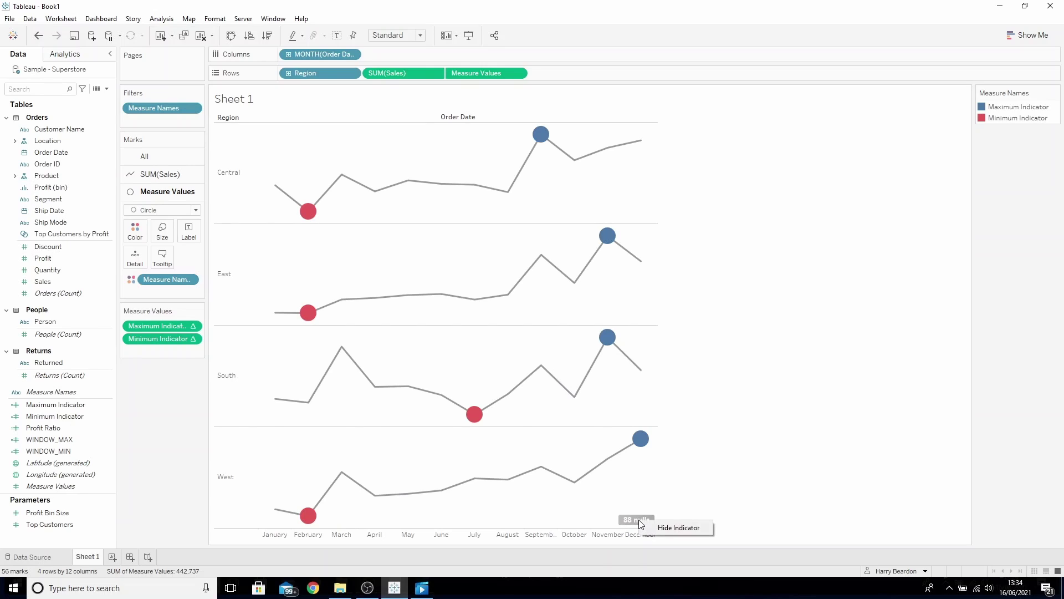
left_click(675, 528)
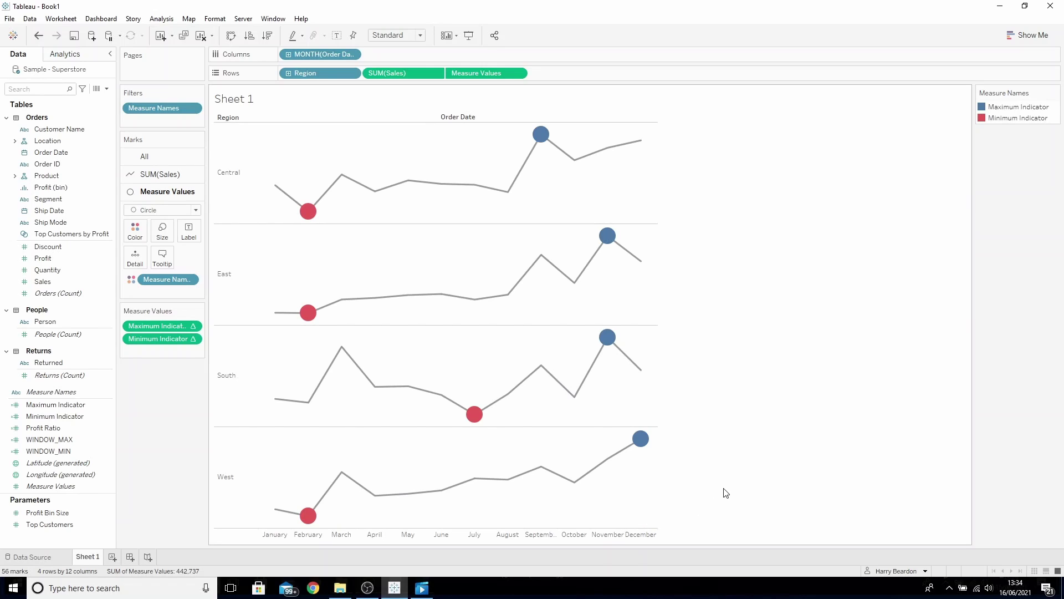